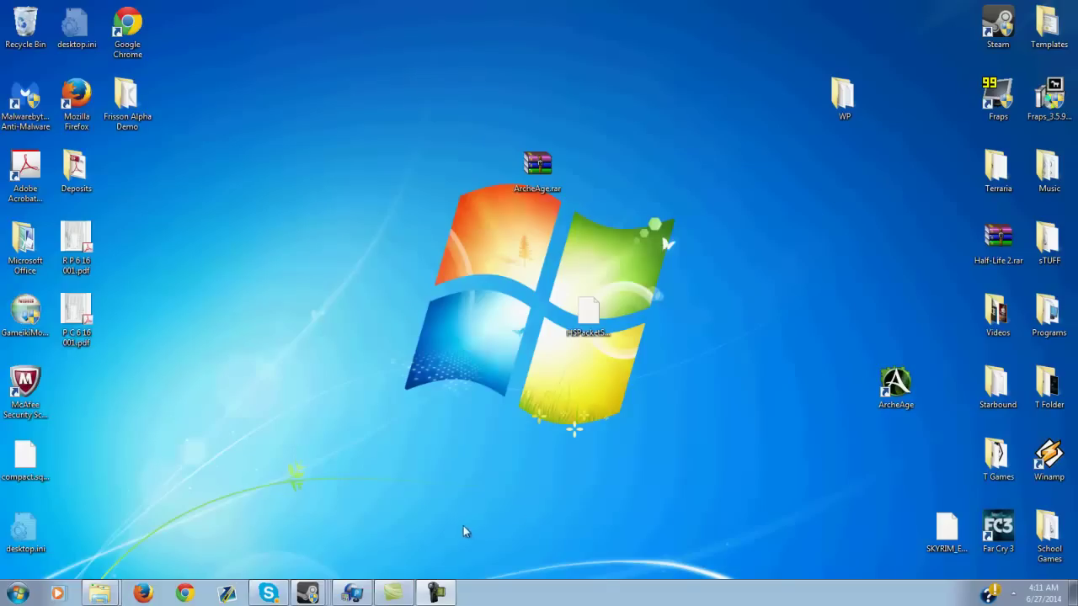
Open a maximized Chrome window and go to aa.mail.ru.
left_click(180, 596)
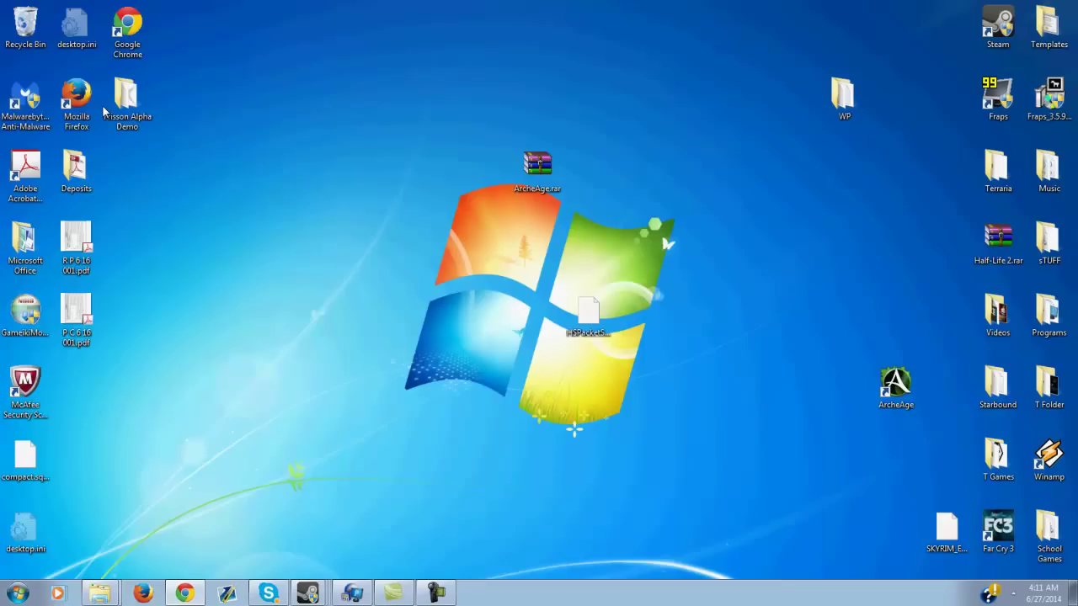
left_click(180, 593)
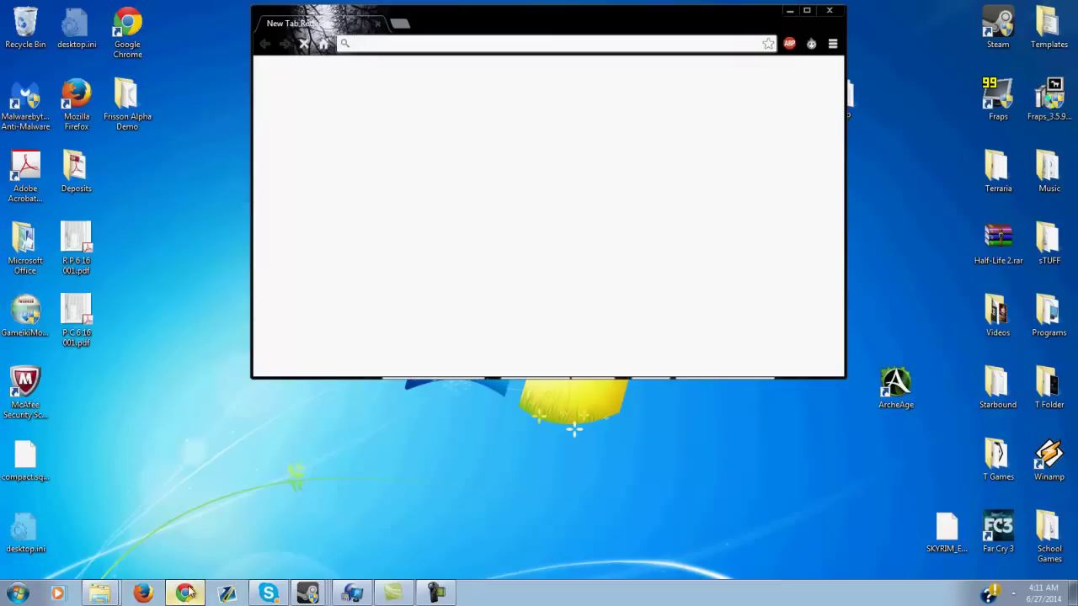
left_click_drag(555, 8, 514, 0)
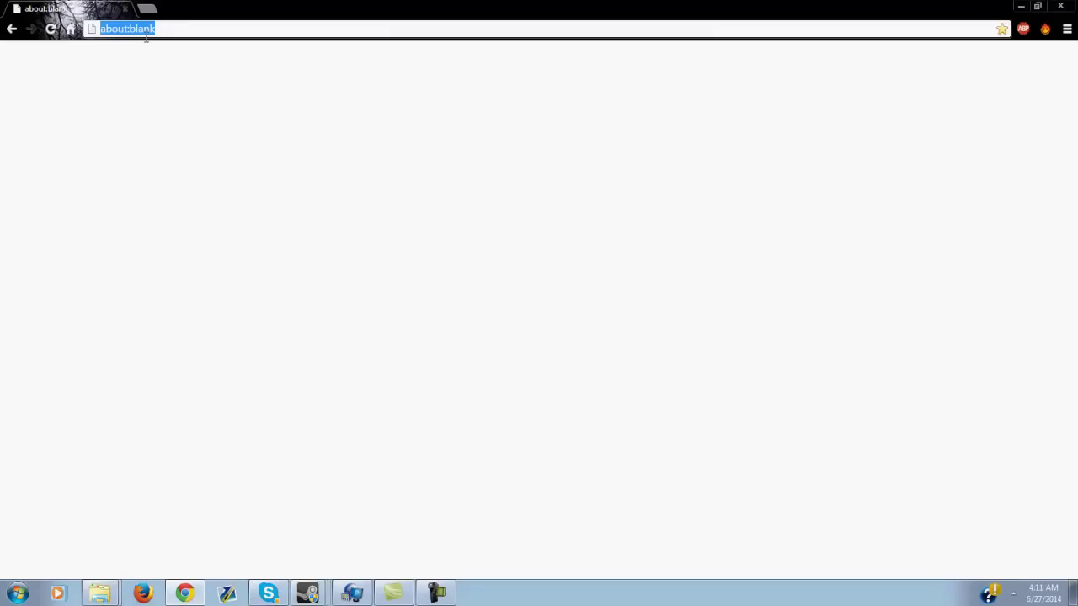
type("aa.mail.ru")
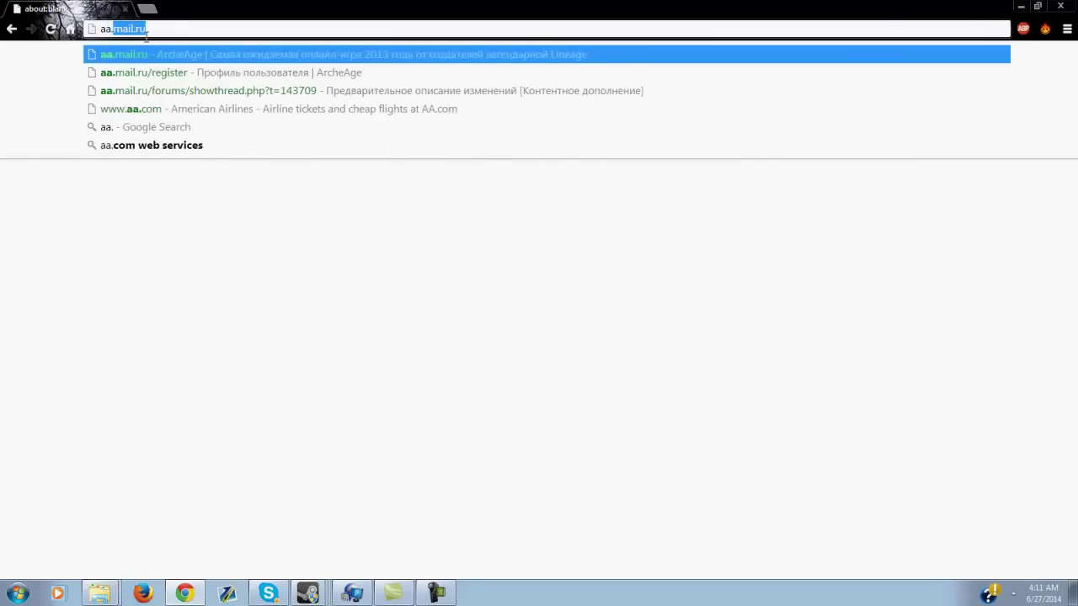
key("Return")
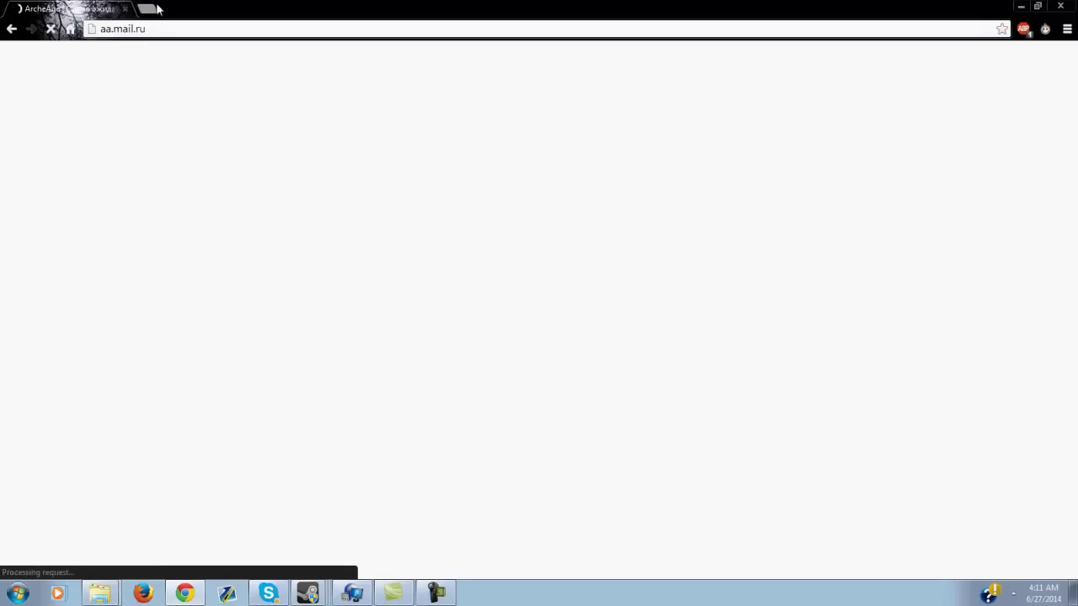
Open hola.org in a new browser tab.
left_click(156, 8)
type("h")
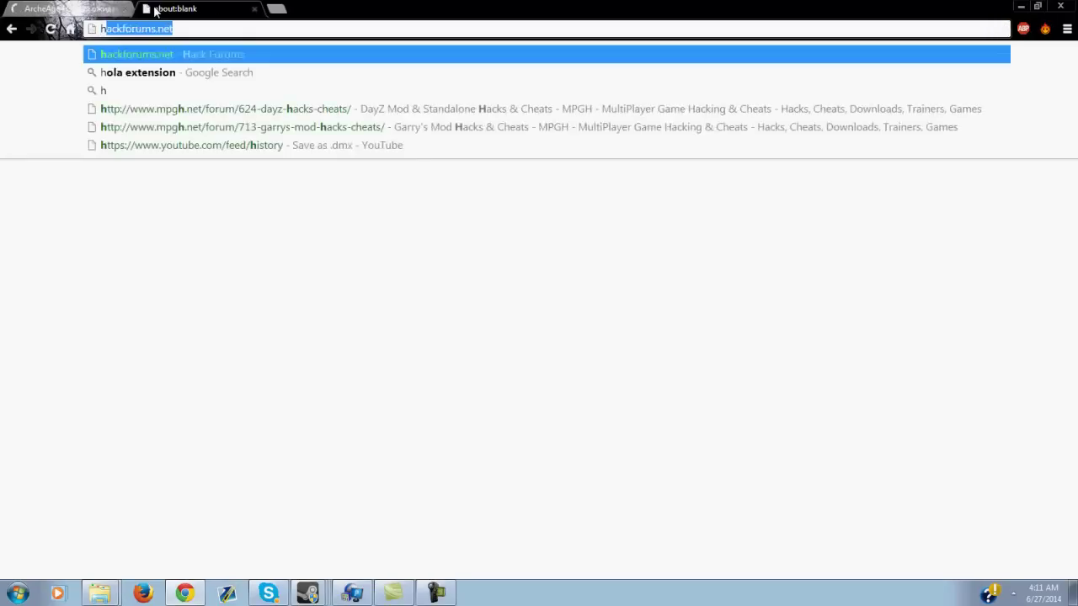
type("ola.org")
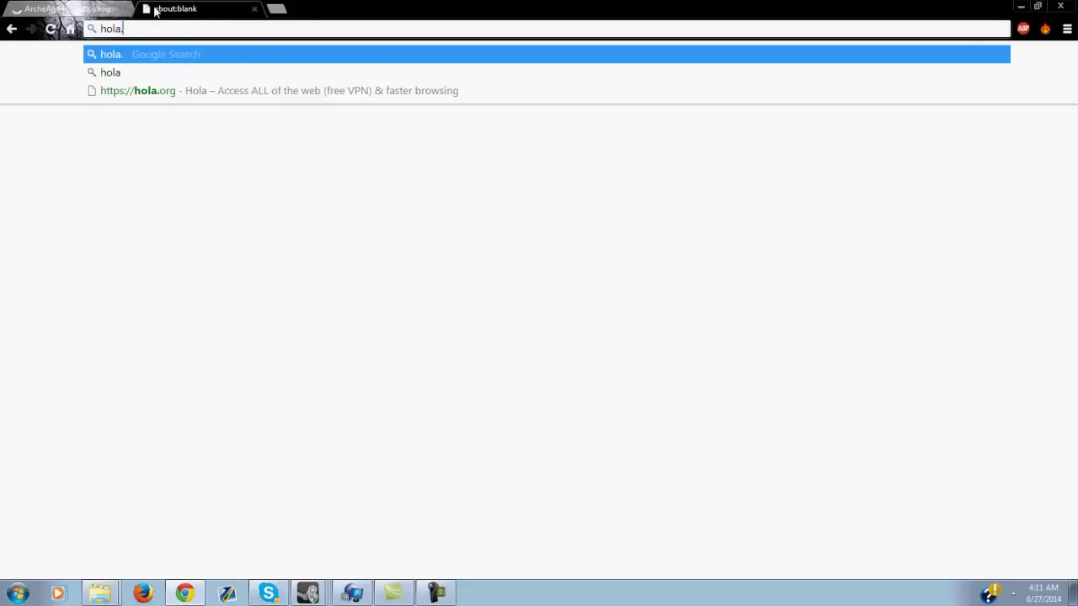
key("Return")
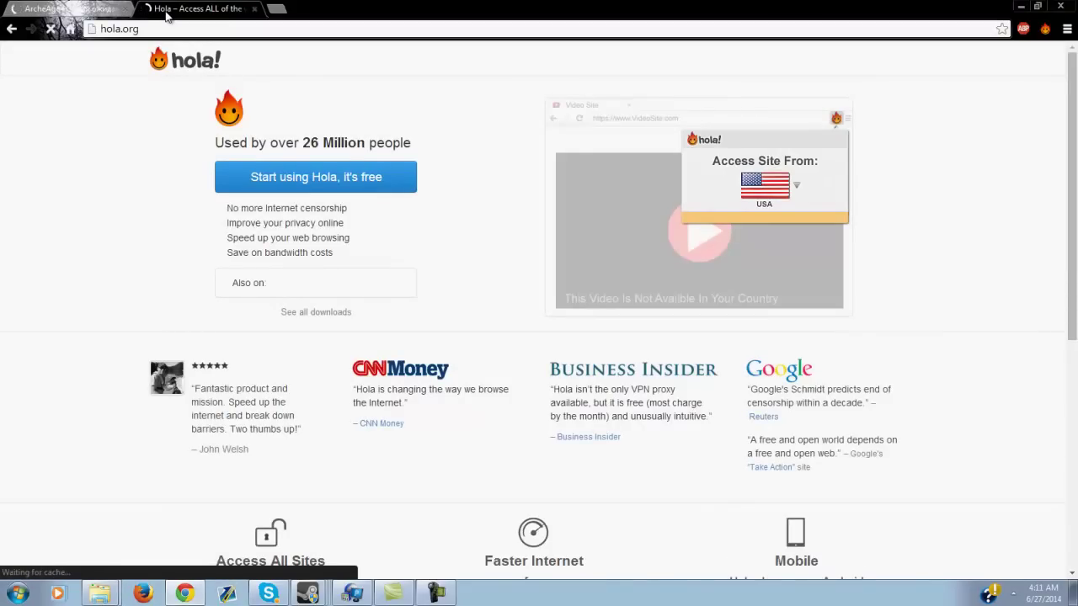
Translate the ArcheAge home page into English and close the Hola website.
left_click(76, 9)
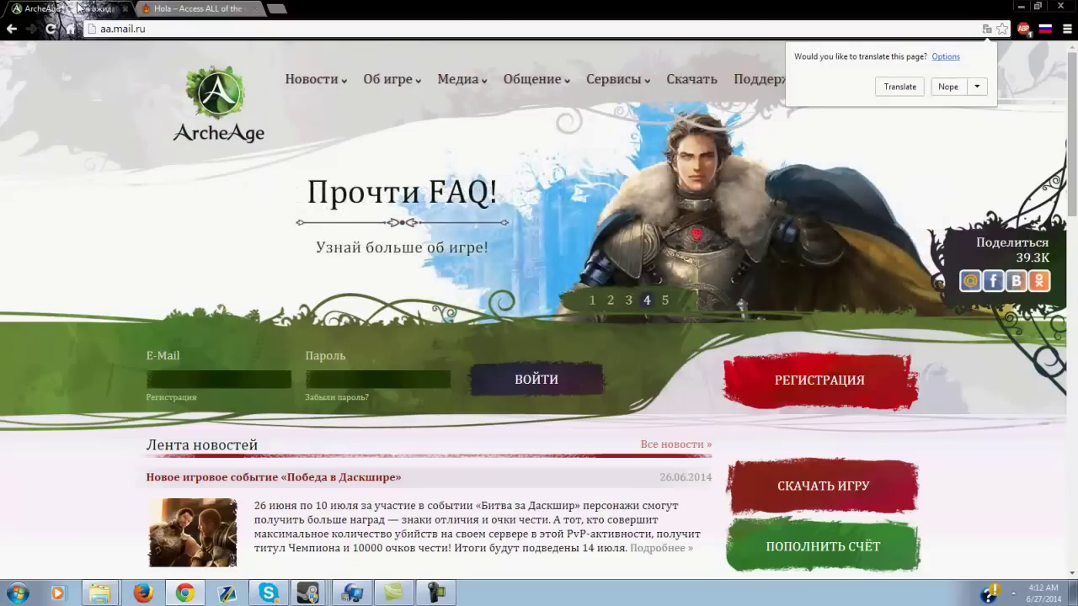
left_click(916, 92)
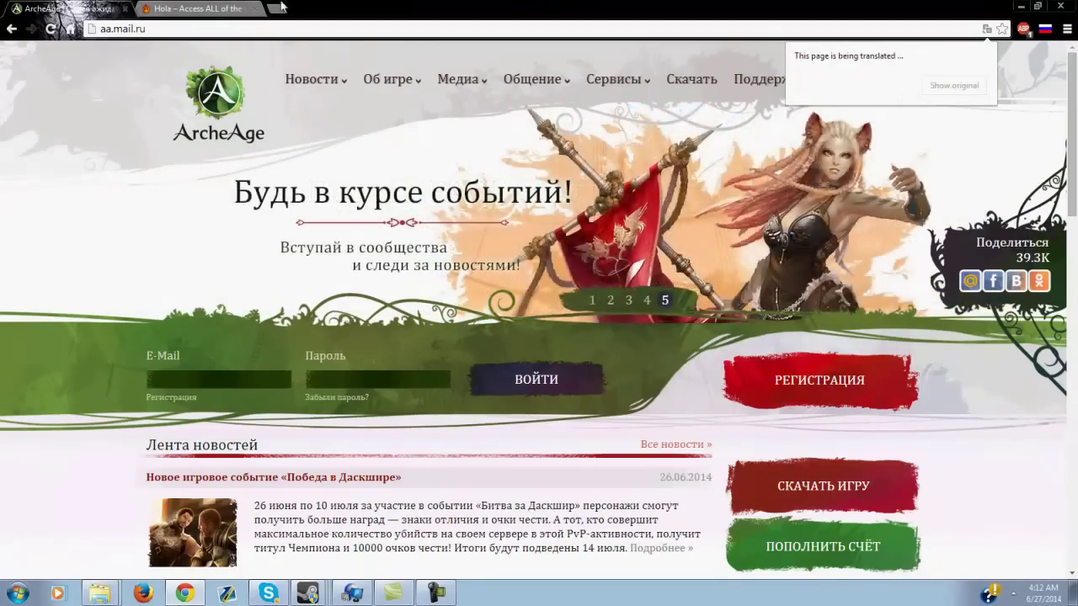
left_click(202, 9)
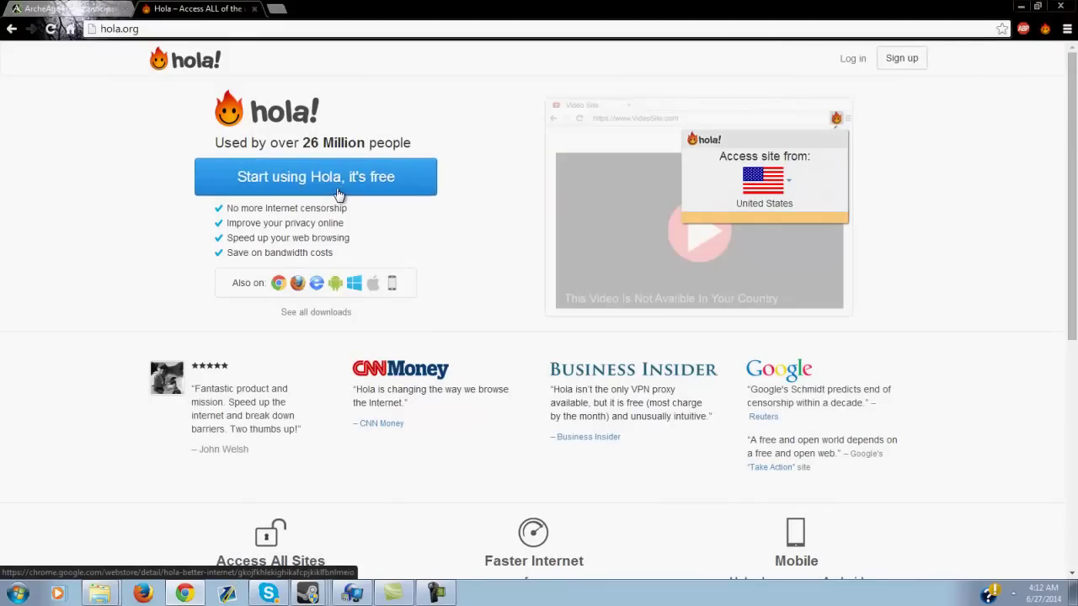
left_click(253, 10)
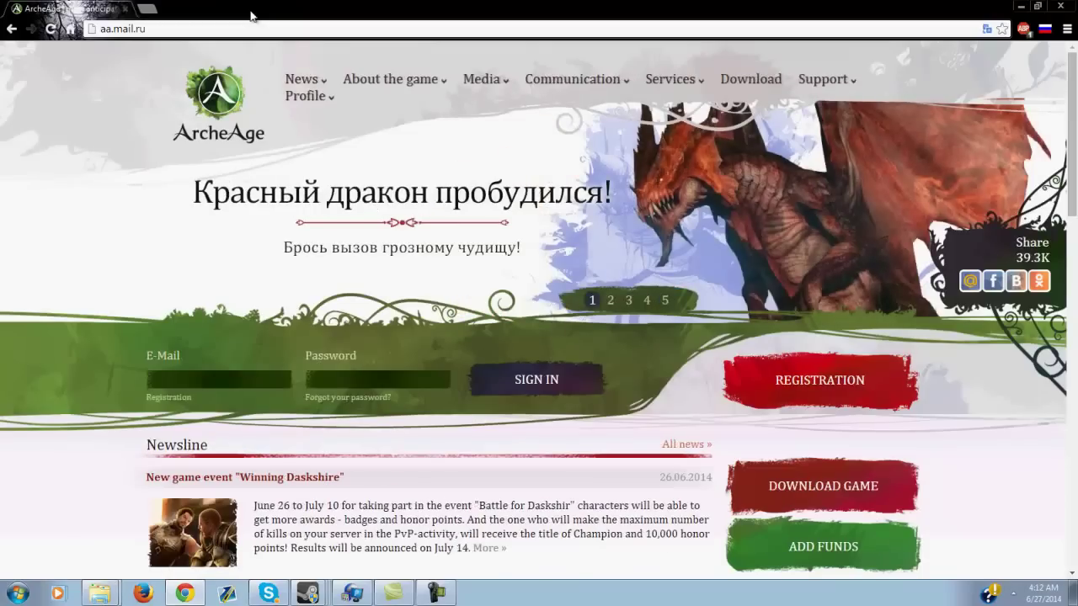
Turn Hola off for mail.ru, try to open the ArcheAge registration page and highlight its message.
left_click(1045, 30)
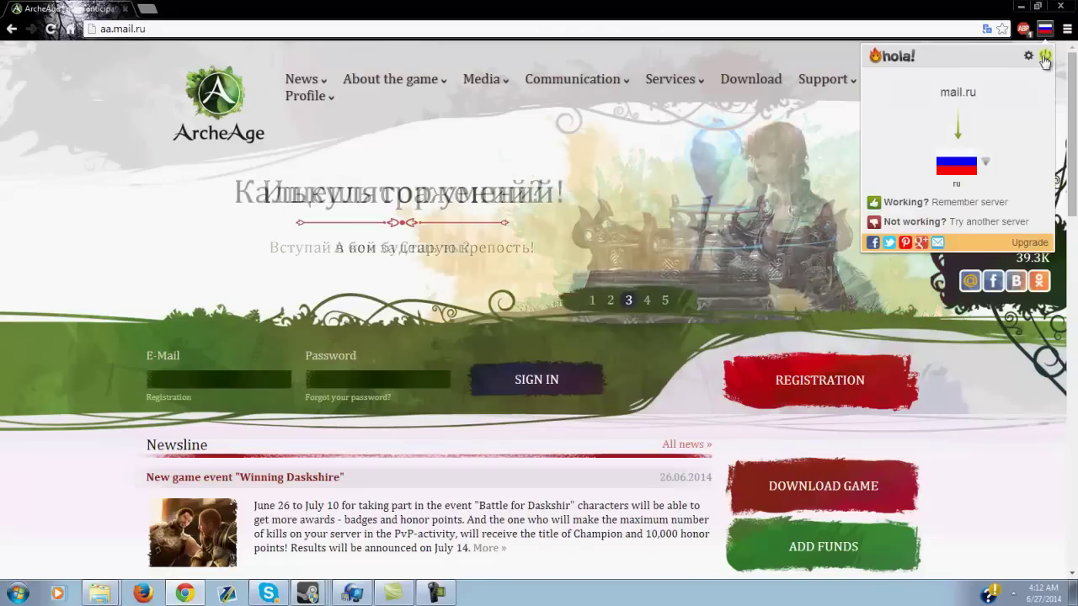
left_click(1042, 58)
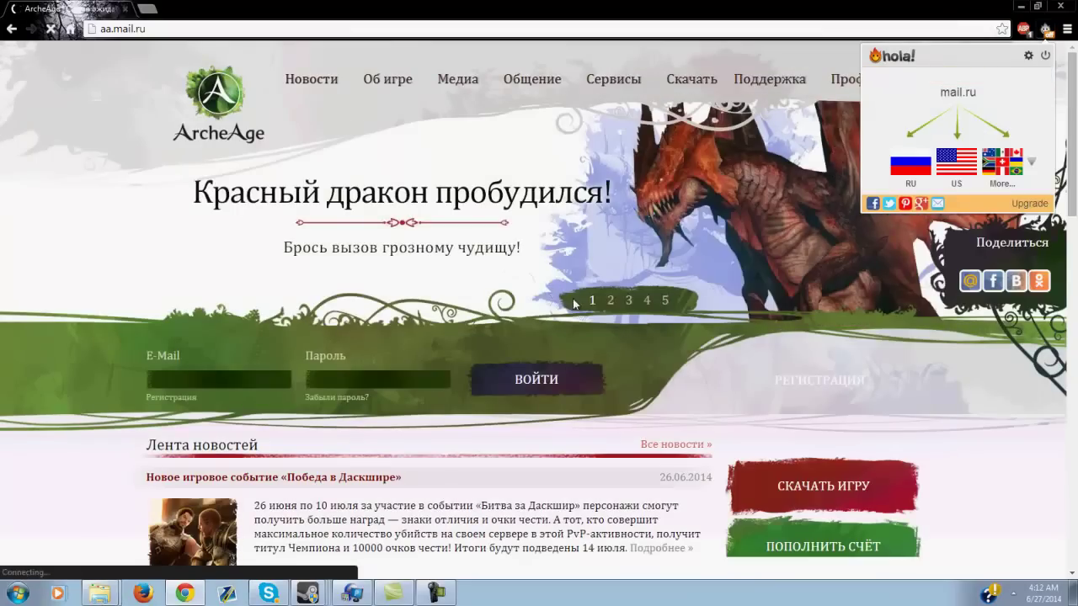
left_click(756, 378)
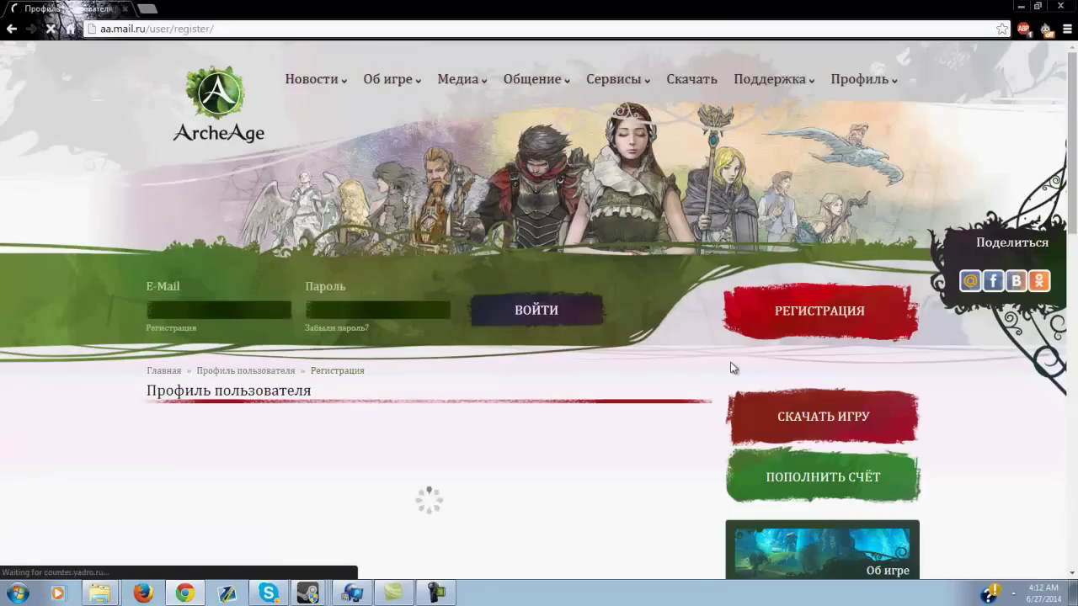
left_click_drag(412, 426, 163, 424)
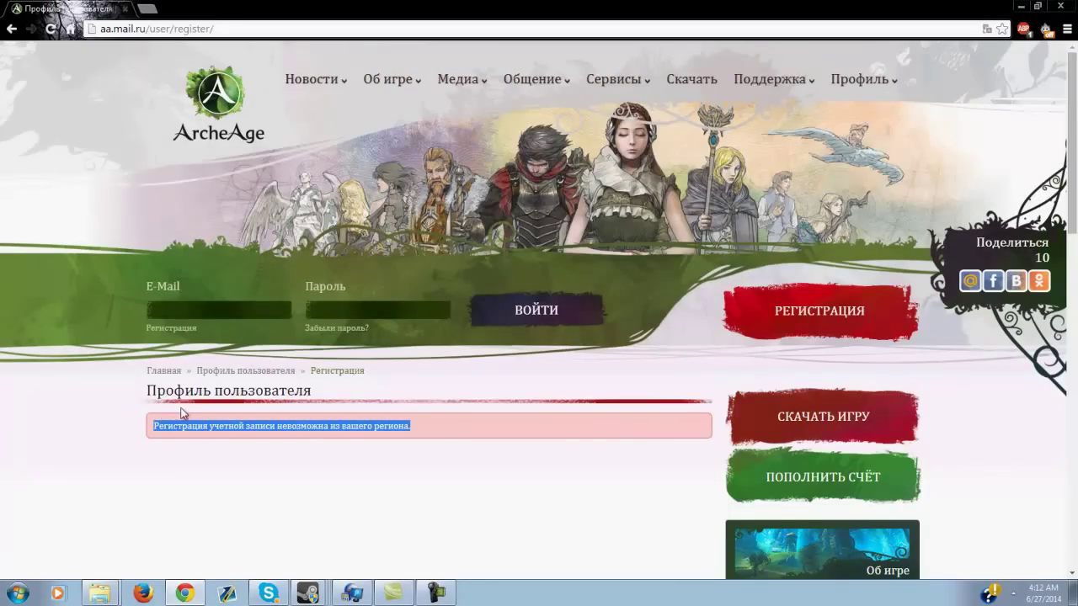
Set Hola to access mail.ru from Russia (RU) and open the ArcheAge registration form.
left_click(1045, 29)
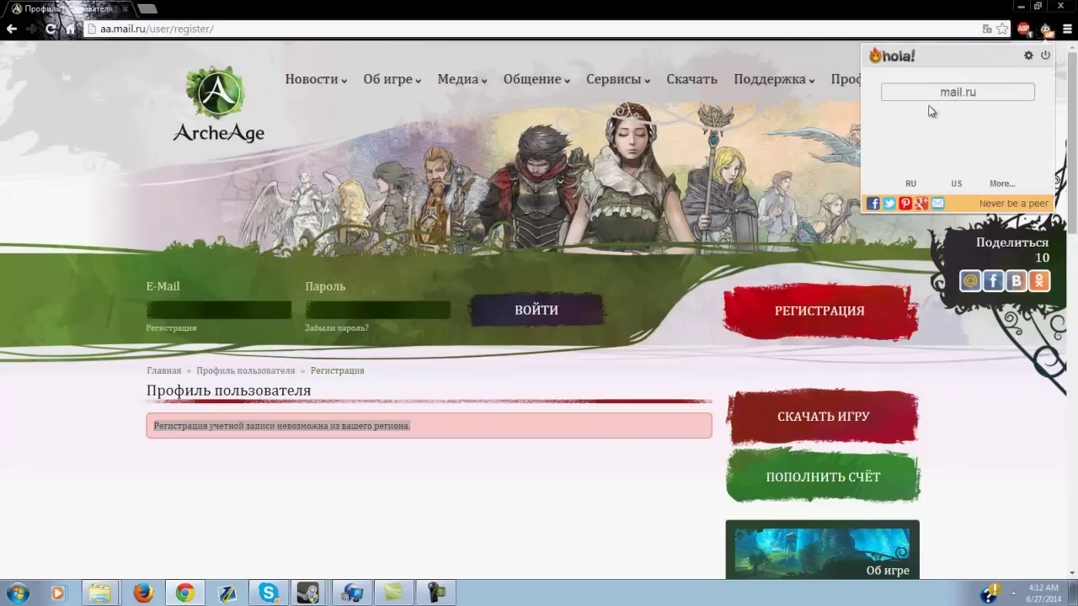
left_click(909, 164)
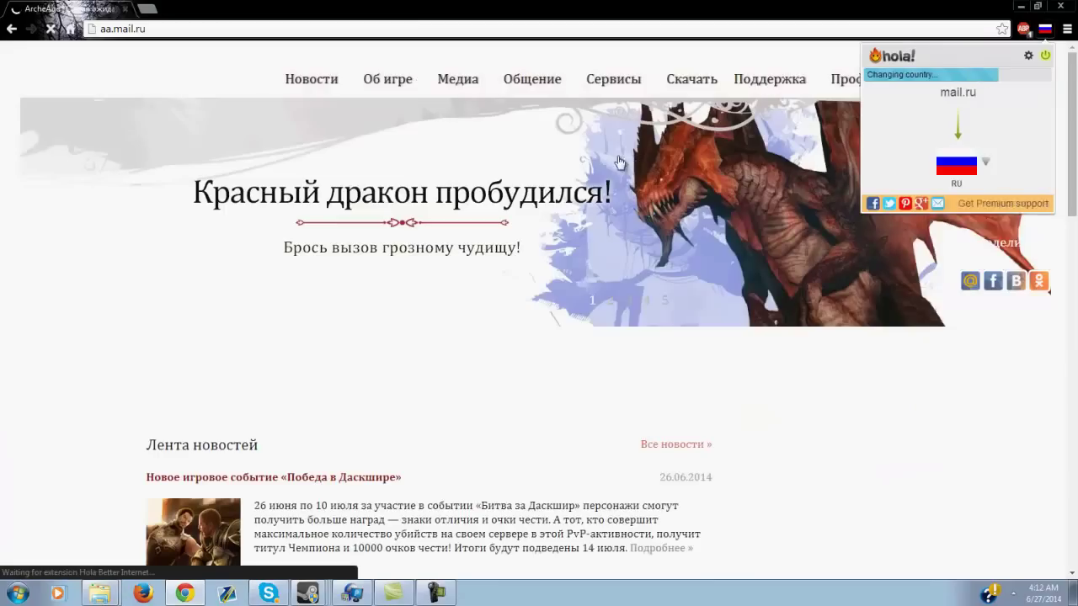
scroll(559, 185, "down", 1)
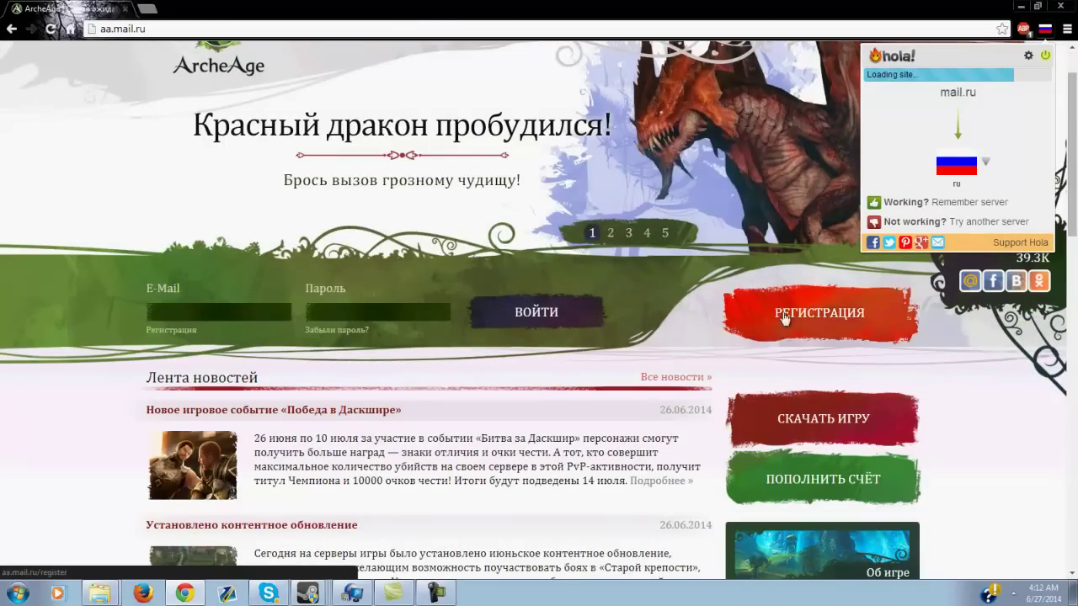
left_click(814, 331)
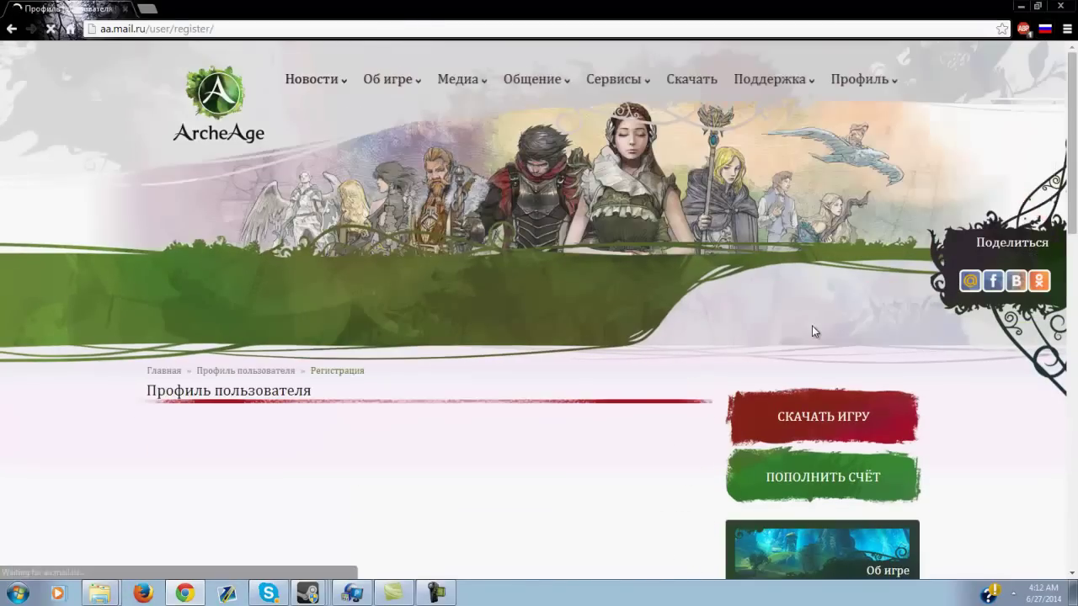
scroll(612, 325, "down", 2)
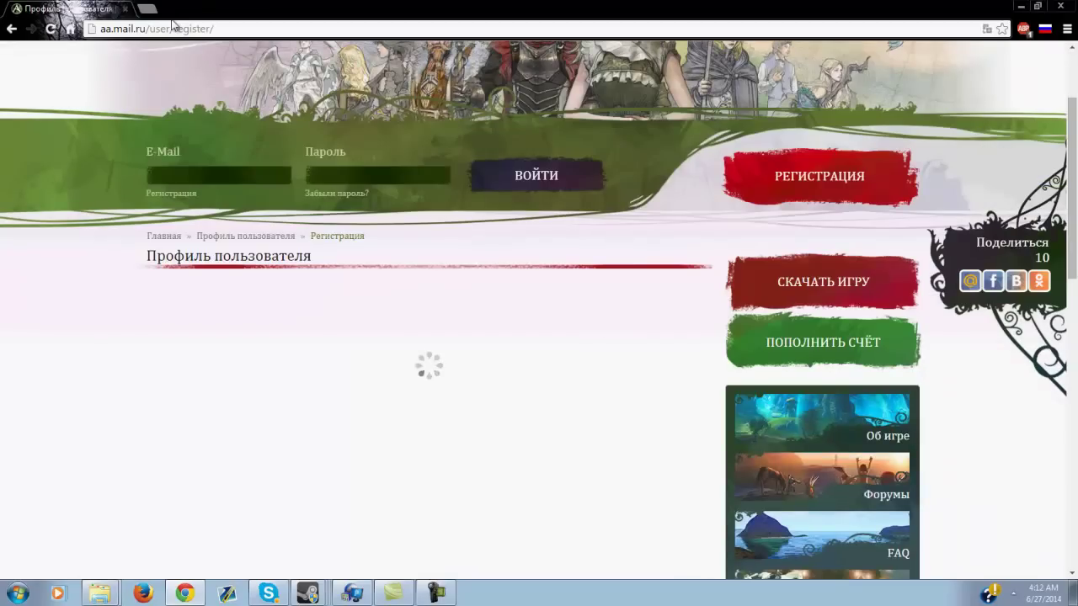
Open translate.google.com in a new browser tab.
left_click(146, 8)
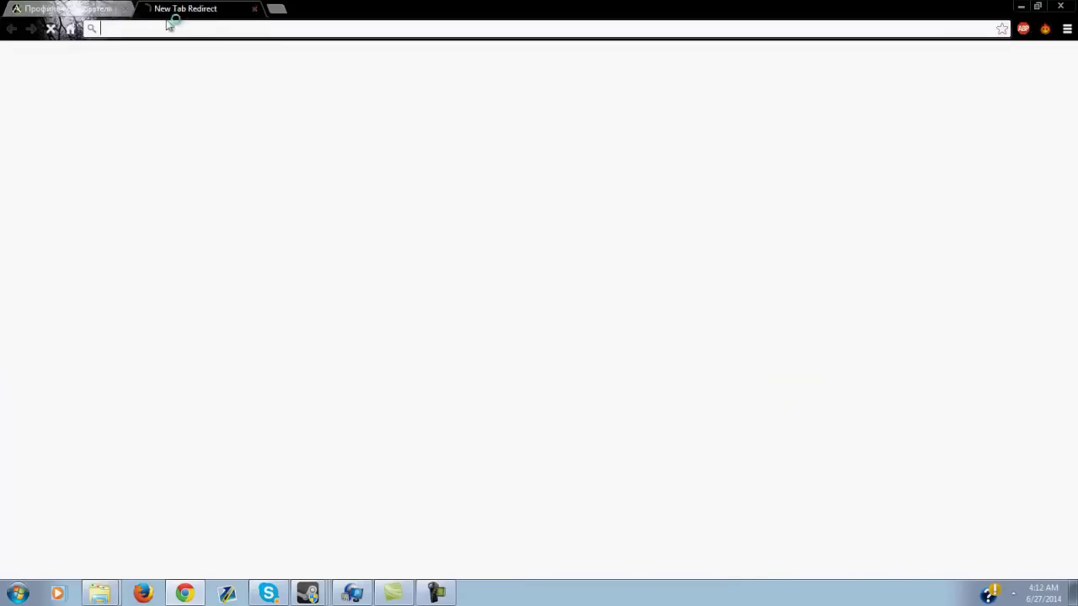
type("translate.google.com")
key("Return")
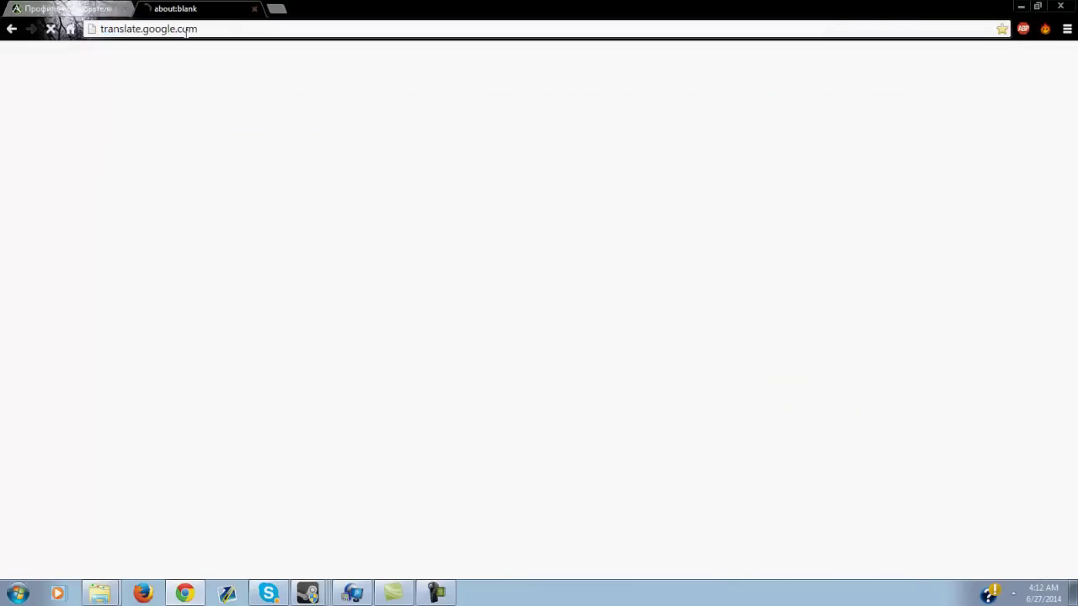
Check the e-mail domain choices on the registration form and open its Mail.Ru mailbox sign-up link in a new tab.
left_click(105, 12)
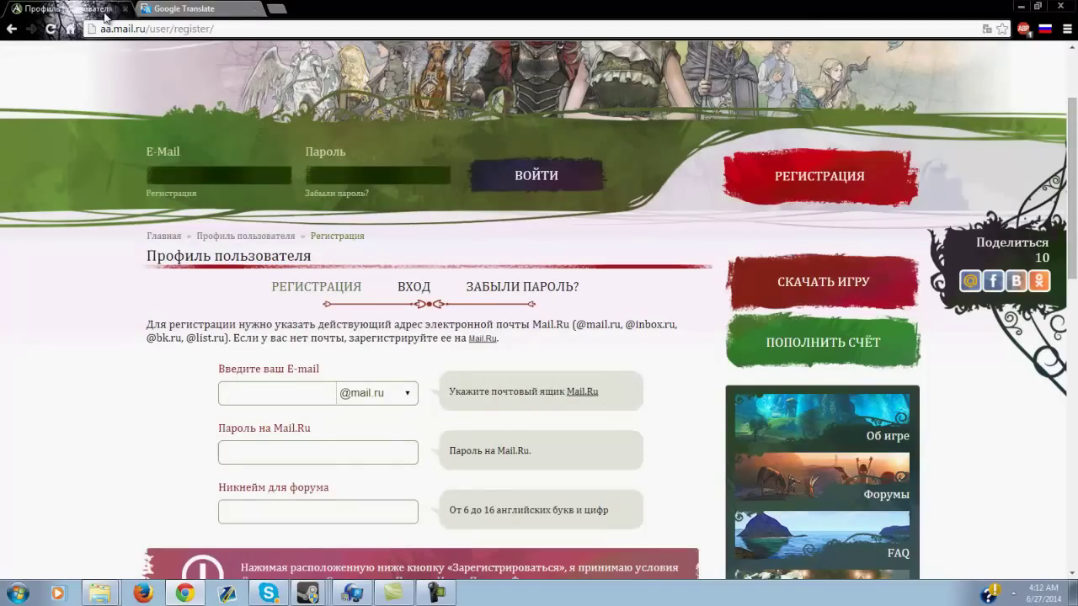
left_click(402, 394)
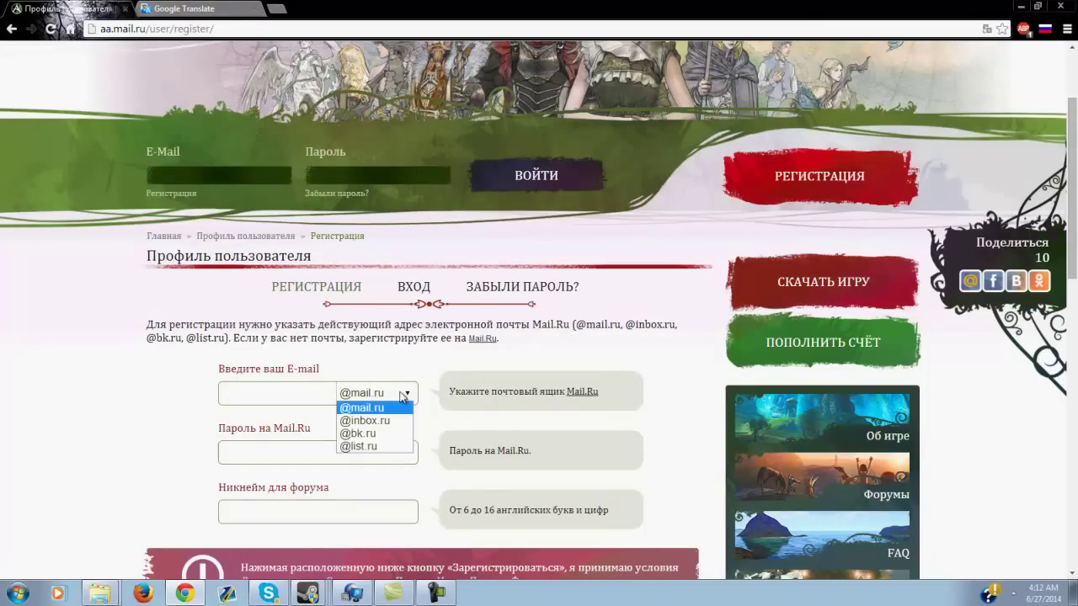
left_click(402, 393)
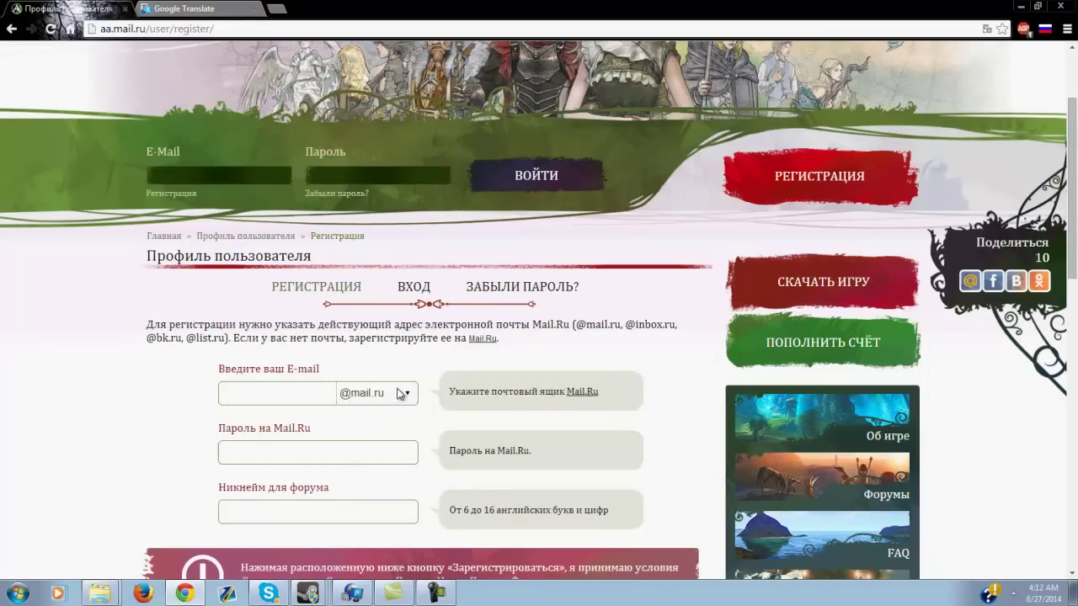
right_click(580, 391)
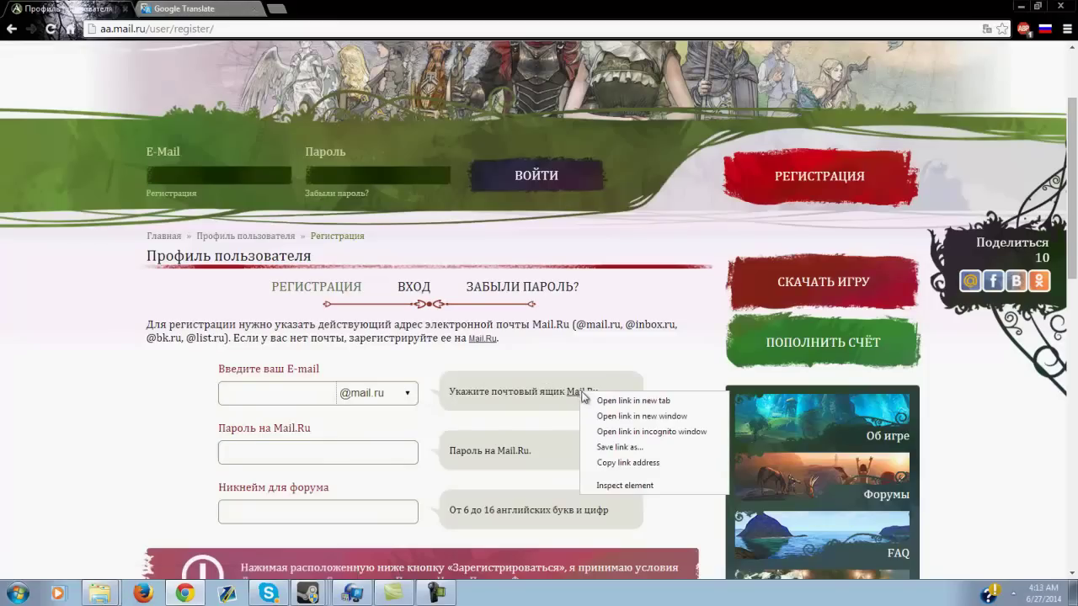
left_click(592, 401)
left_click(193, 8)
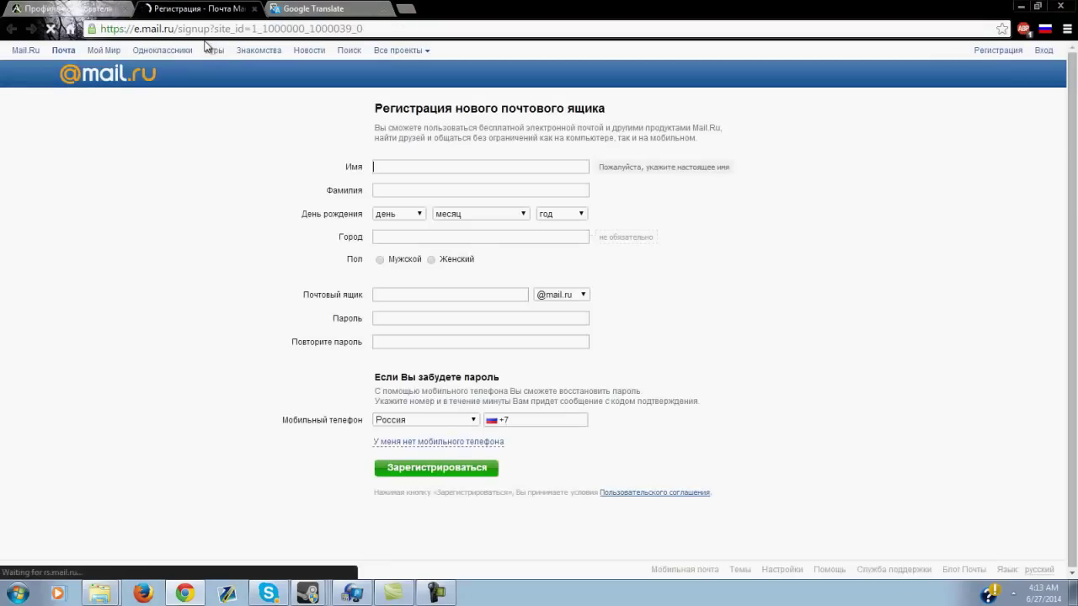
Copy the mailbox sign-up form's Russian labels into Google Translate to read them in English.
left_click_drag(347, 174, 613, 418)
left_click(341, 9)
type("Имя    Заполните обязательное поле  Фамилия День рождения Город не обязательно  Пол   Мужской  Женский Почтовый ящик Пароль Повторите пароль  Если Вы забудете пароль   С помощью мобильного телефона Вы сможете восстановить пароль. Укажите номер и в течение минуты Вам придет сообщение с кодом подтверждения. Мобильный телефон  +7")
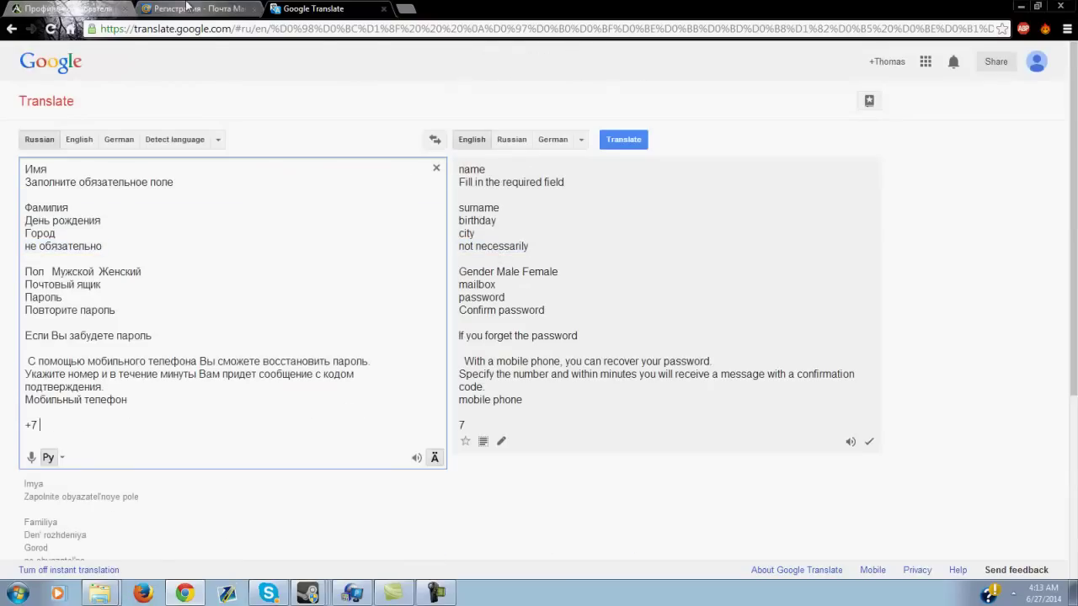
Close the Google Translate and mailbox sign-up pages, returning to the ArcheAge registration form.
left_click(223, 9)
left_click(385, 10)
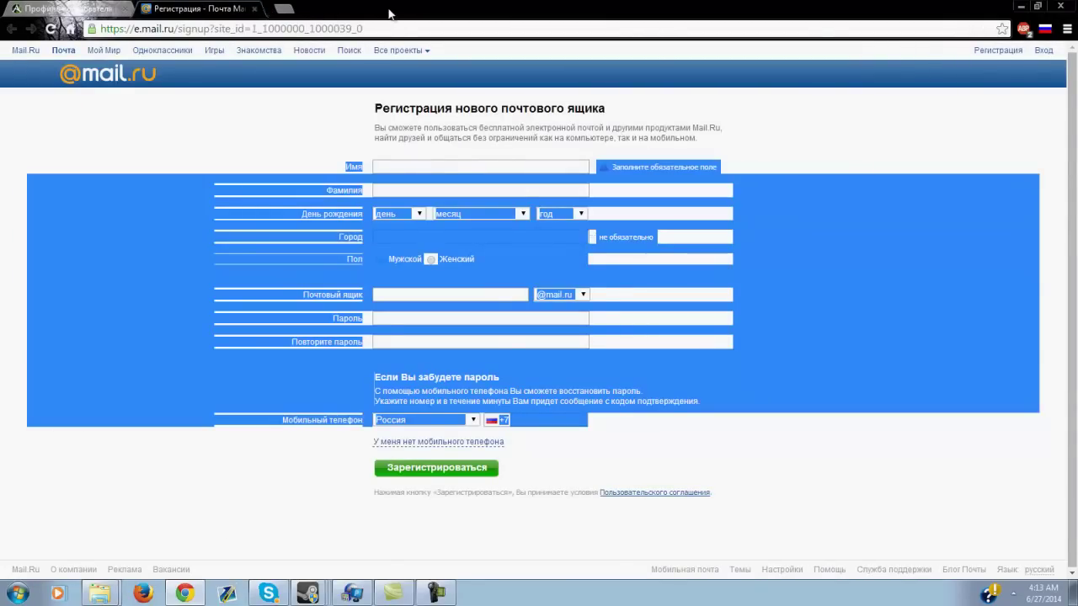
left_click(255, 9)
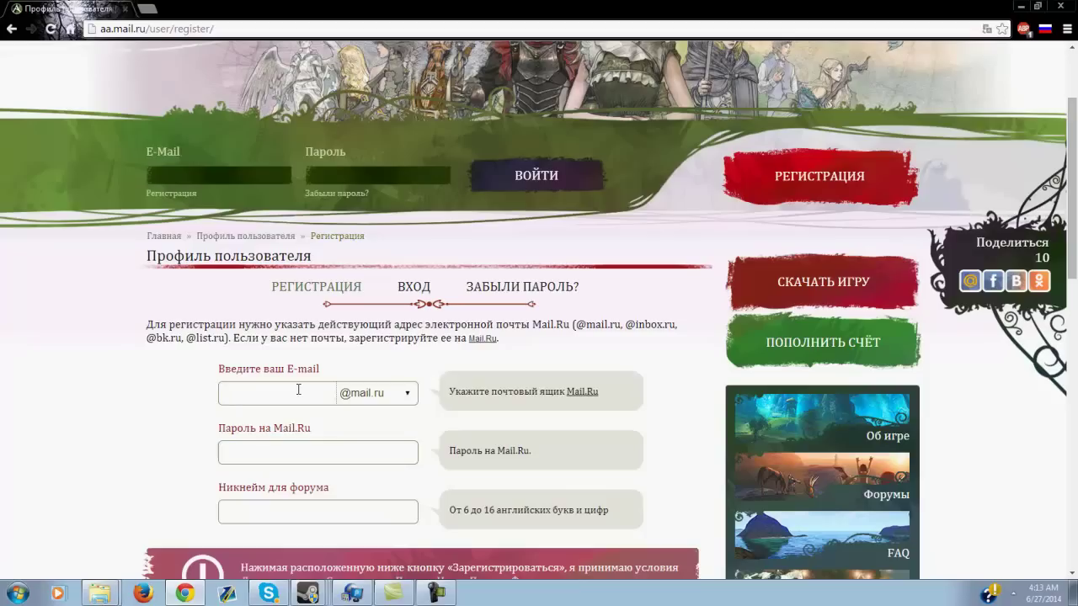
Go through the e-mail, Mail.Ru password and forum nickname fields of the ArcheAge registration form without filling them.
left_click(242, 392)
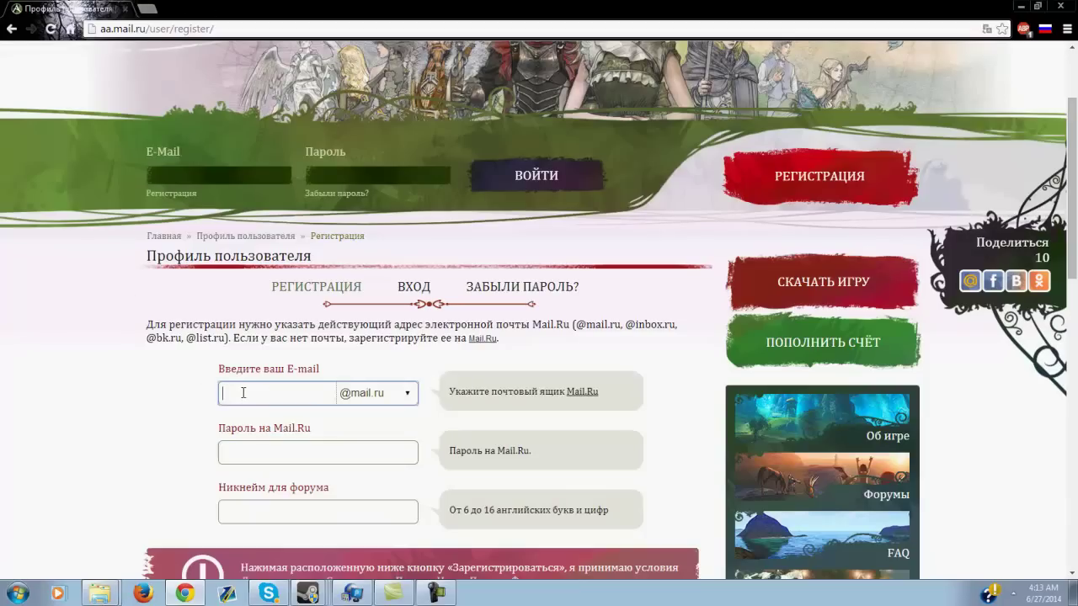
left_click(276, 451)
left_click(276, 513)
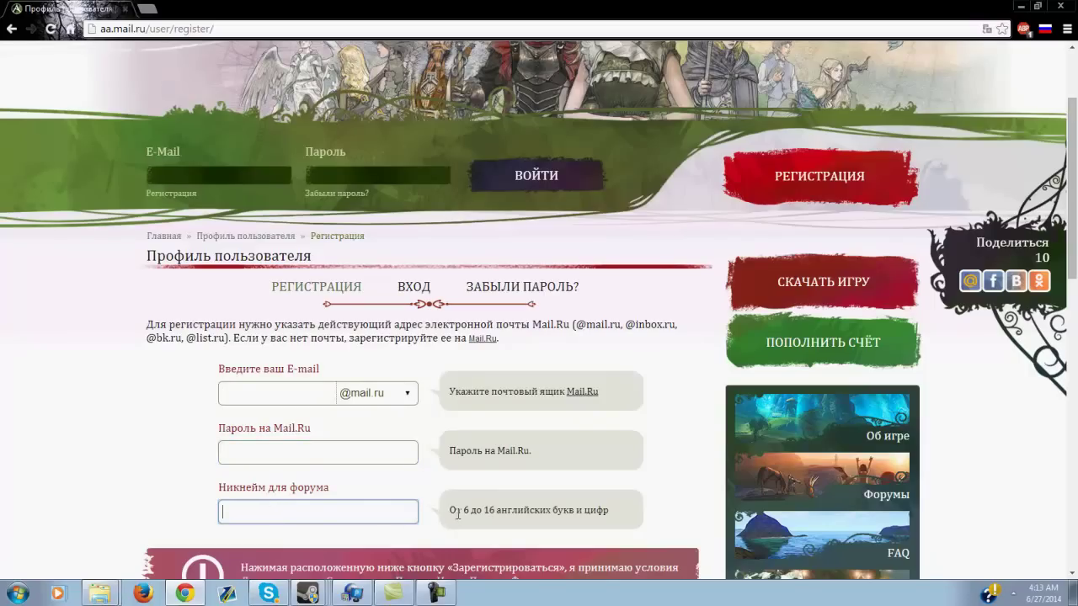
Close the registration page and move the ArcheAge desktop shortcut beside the T Games folder.
left_click(125, 9)
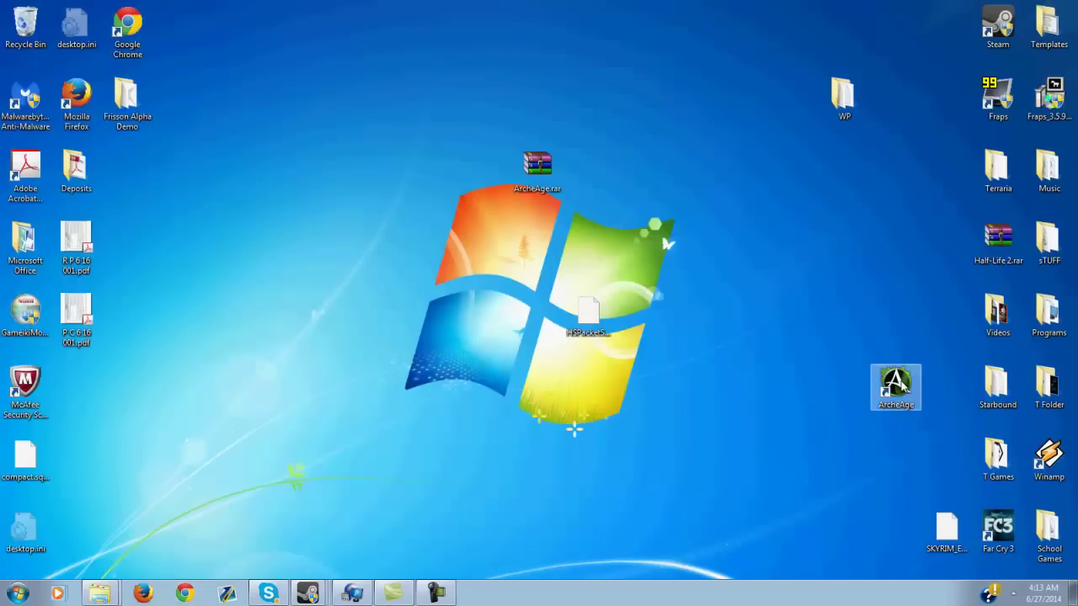
left_click_drag(896, 383, 946, 459)
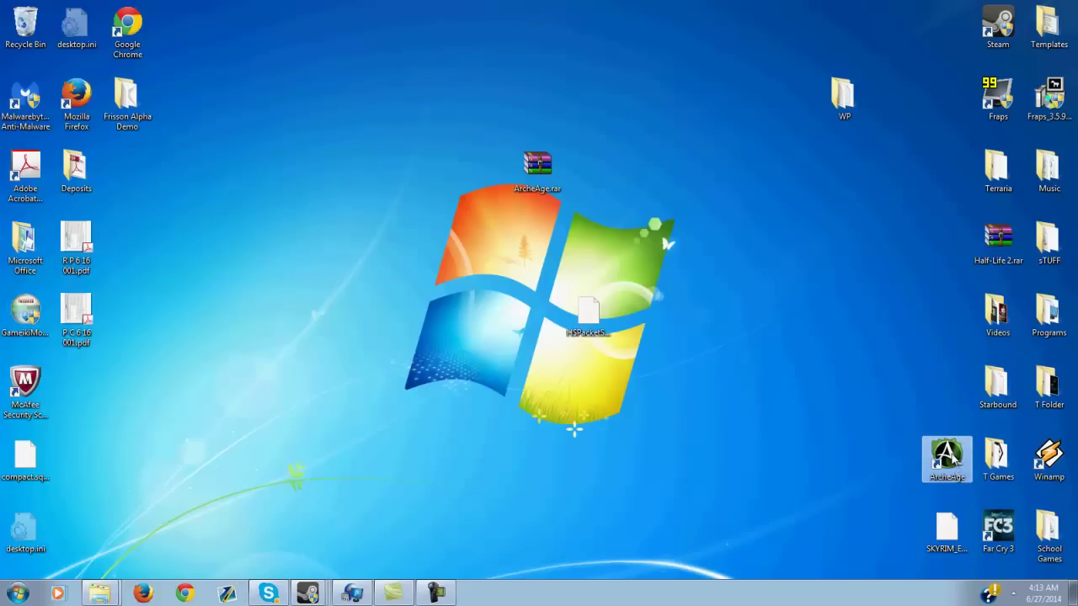
Open the Mail.Ru game center on its ArcheAge page and go to the ИГРАТЬ (play) option.
left_click(1013, 594)
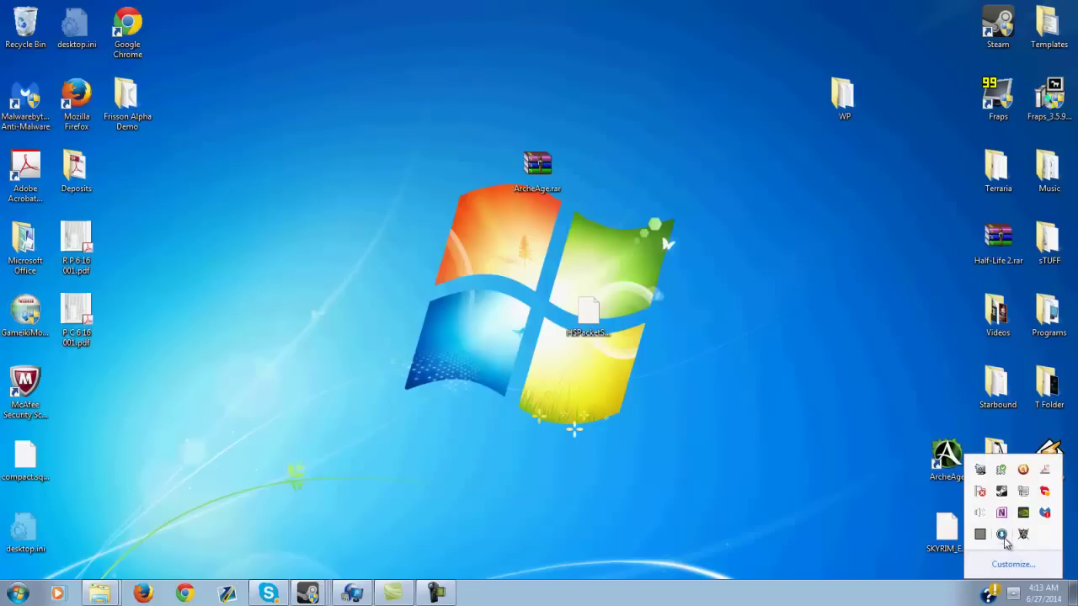
left_click(1003, 537)
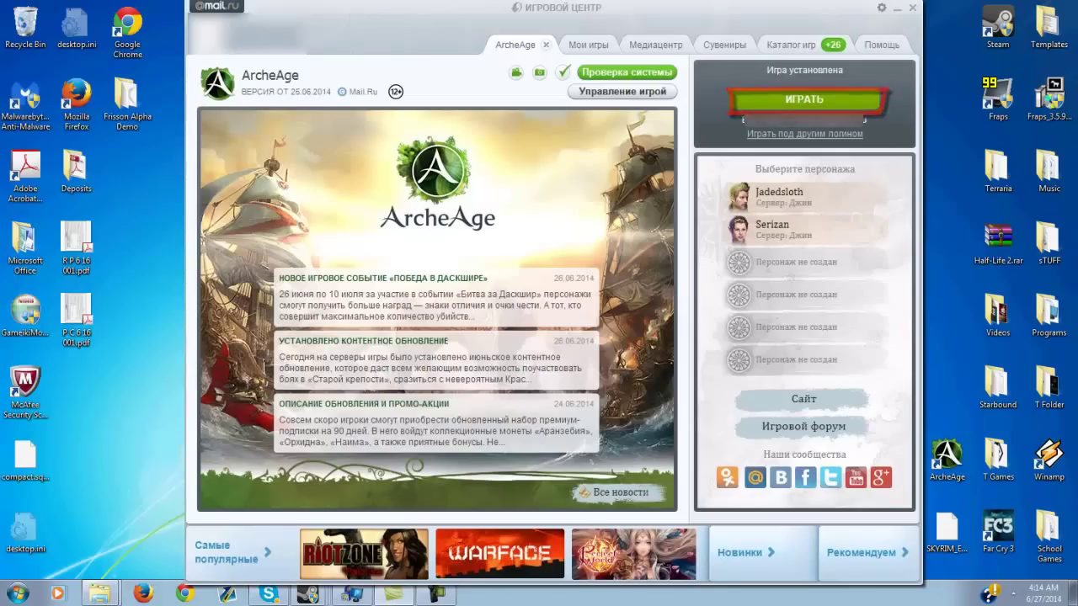
left_click(804, 100)
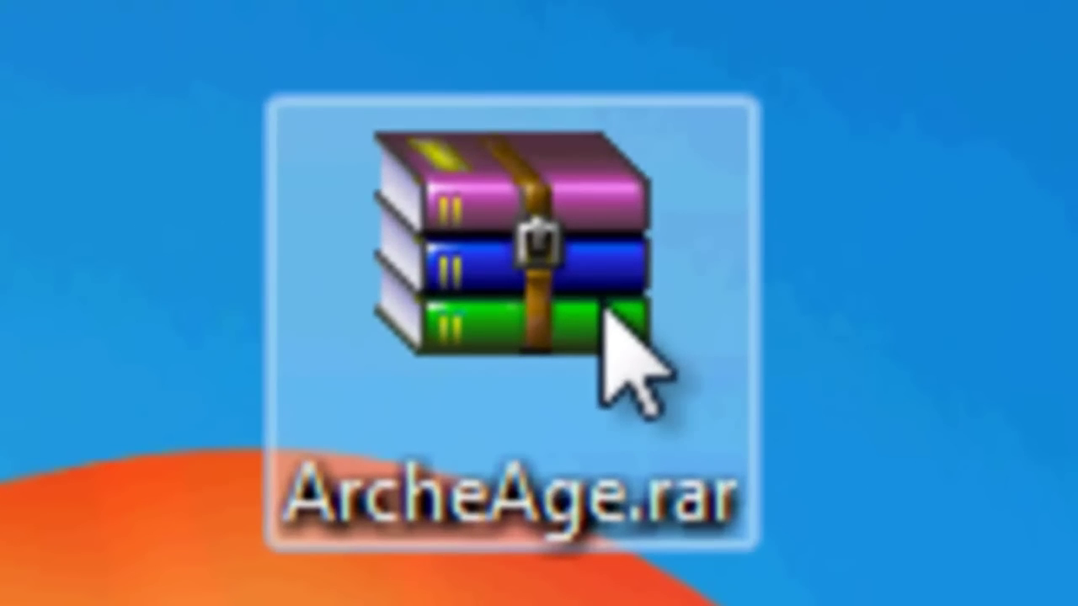
Open ArcheAge.rar, dismiss the WinRAR license notice and extract all its folders and files to the desktop.
double_click(584, 263)
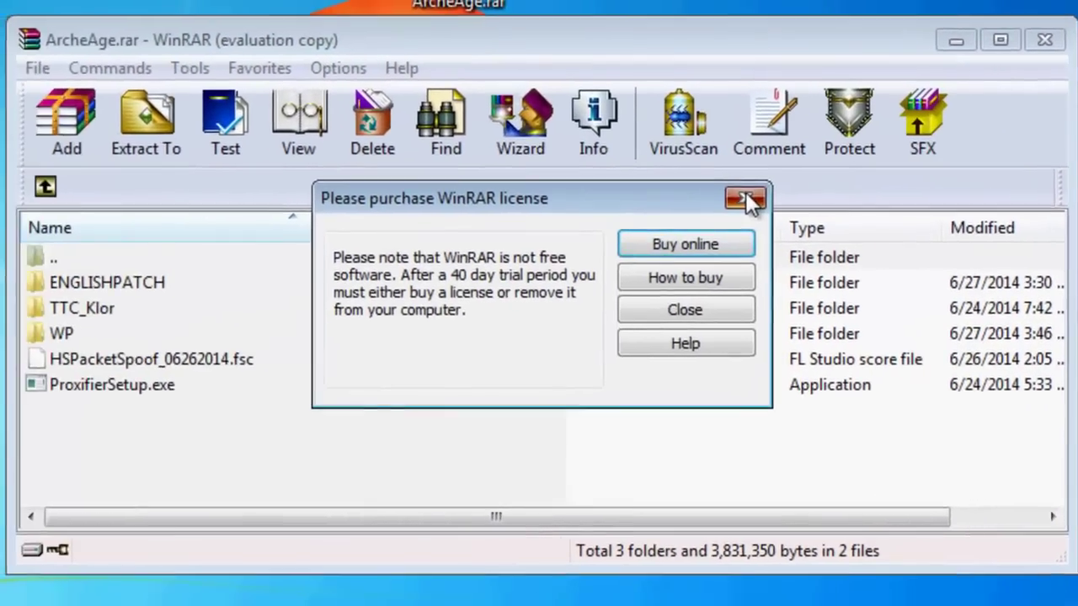
left_click(586, 178)
left_click_drag(604, 70, 431, 45)
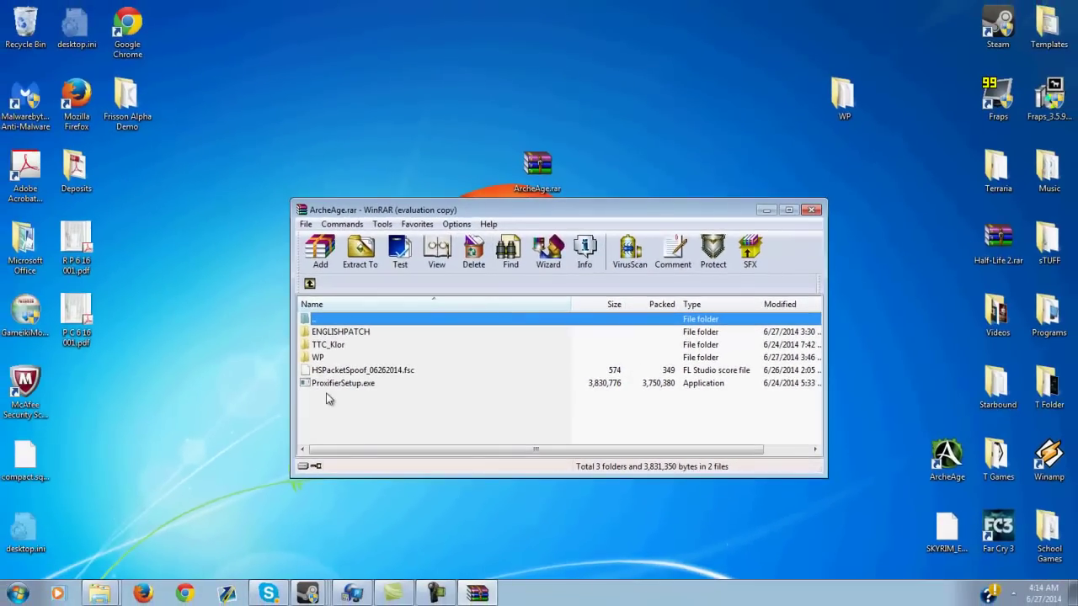
left_click_drag(328, 399, 327, 328)
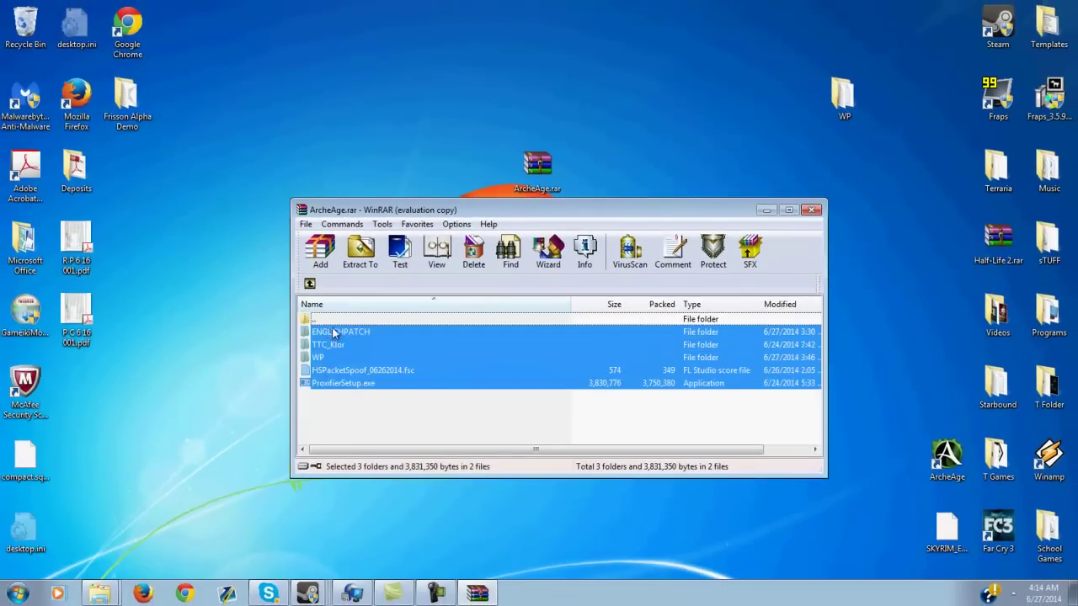
left_click(387, 416)
left_click_drag(368, 400, 534, 24)
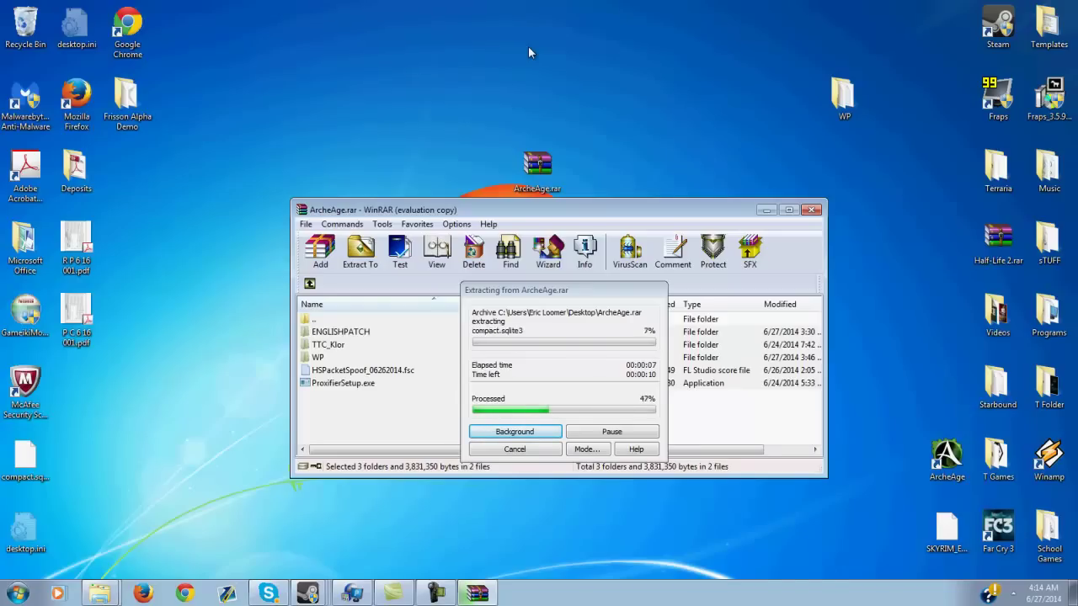
left_click(767, 210)
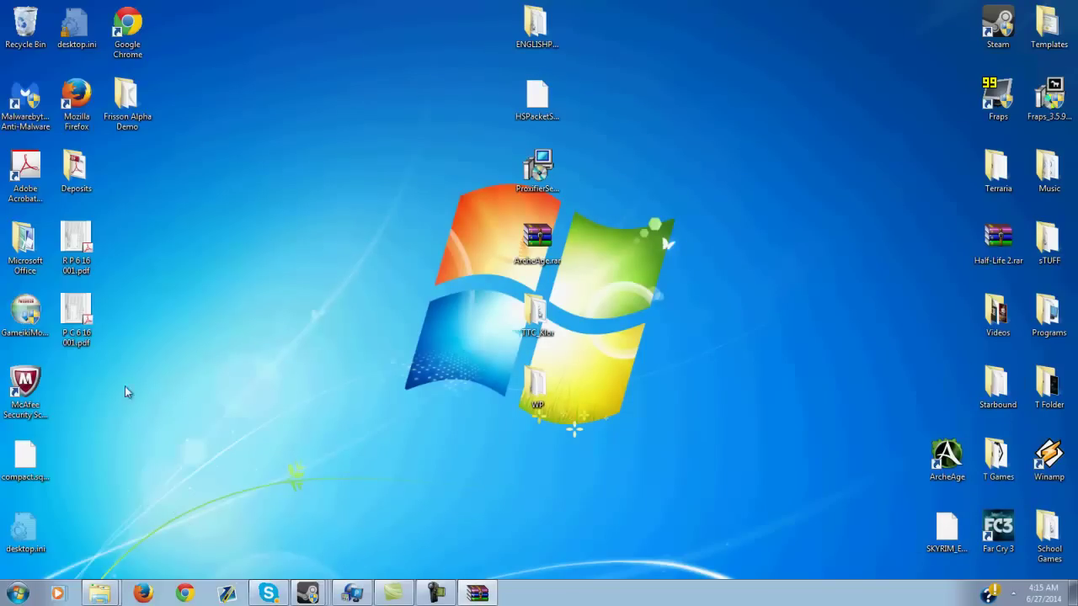
Arrange the extracted TTC_Klor, ENGLISHPATCH, HSPacketSpoof, ProxifierSetup and WP items in one row along the desktop's upper edge.
left_click_drag(535, 29, 437, 76)
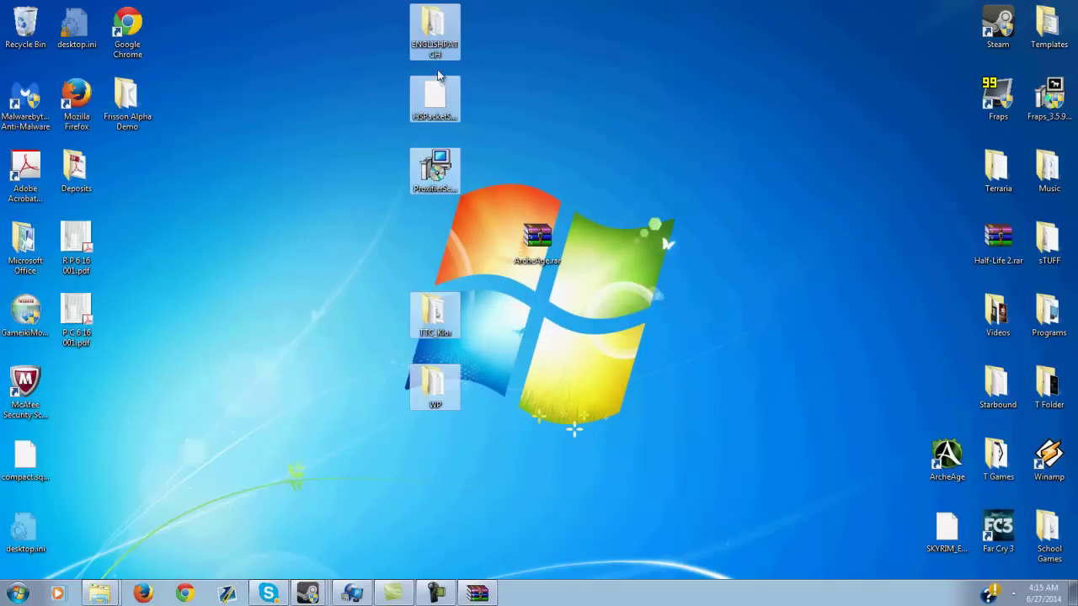
left_click(500, 93)
left_click_drag(434, 32, 486, 32)
left_click_drag(437, 98, 537, 32)
left_click(435, 170)
left_click_drag(597, 82, 587, 28)
left_click(437, 350)
left_click_drag(435, 338, 446, 42)
left_click(429, 406)
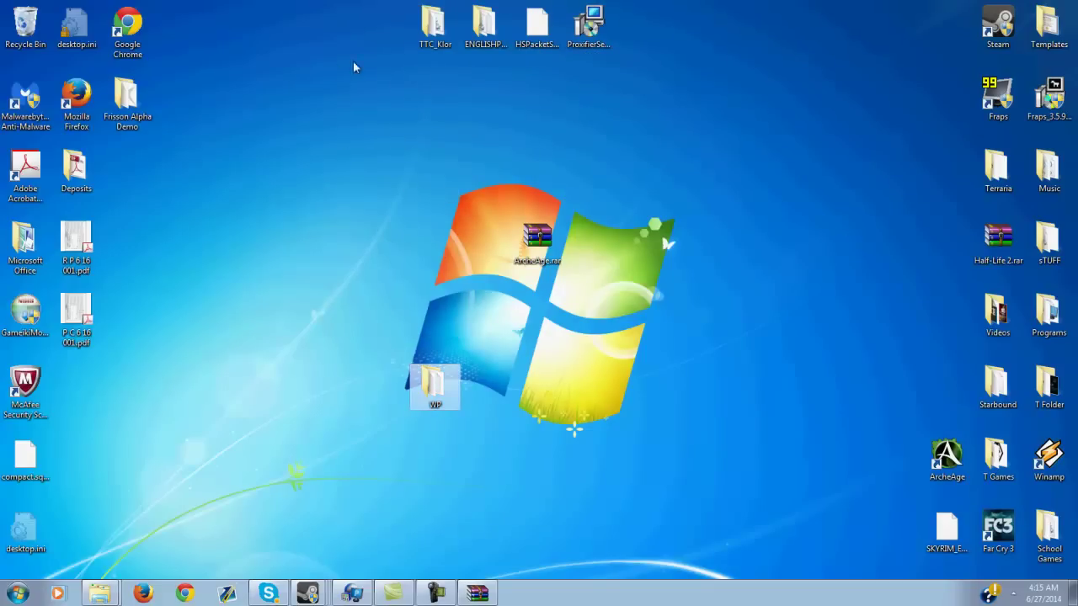
left_click_drag(656, 59, 655, 55)
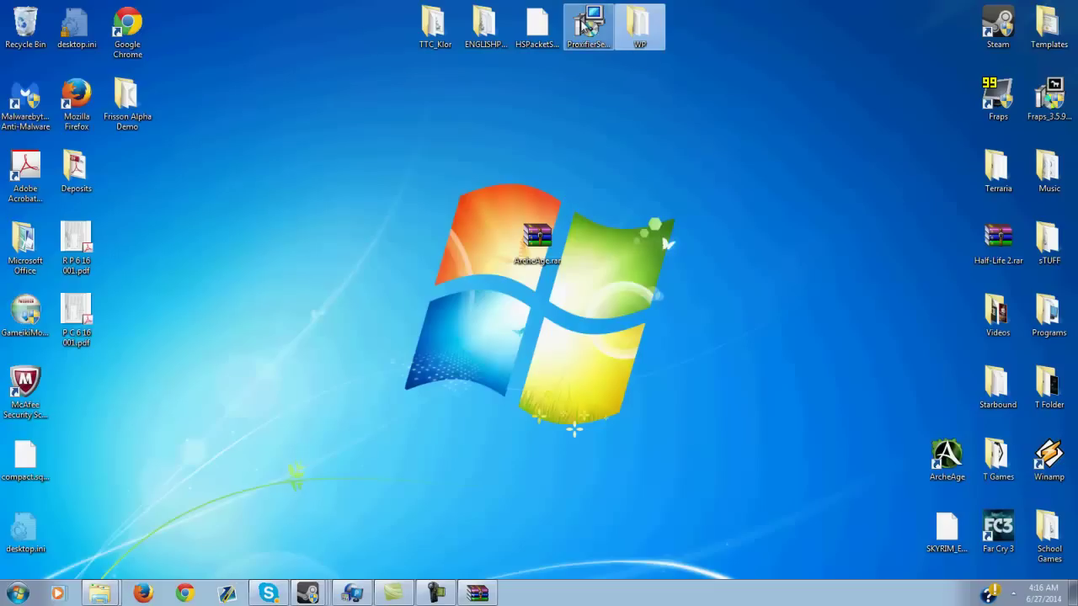
Move ProxifierSetup, HSPacketSpoof and the WP folder down into a separate row just above ArcheAge.rar.
left_click_drag(583, 25, 581, 168)
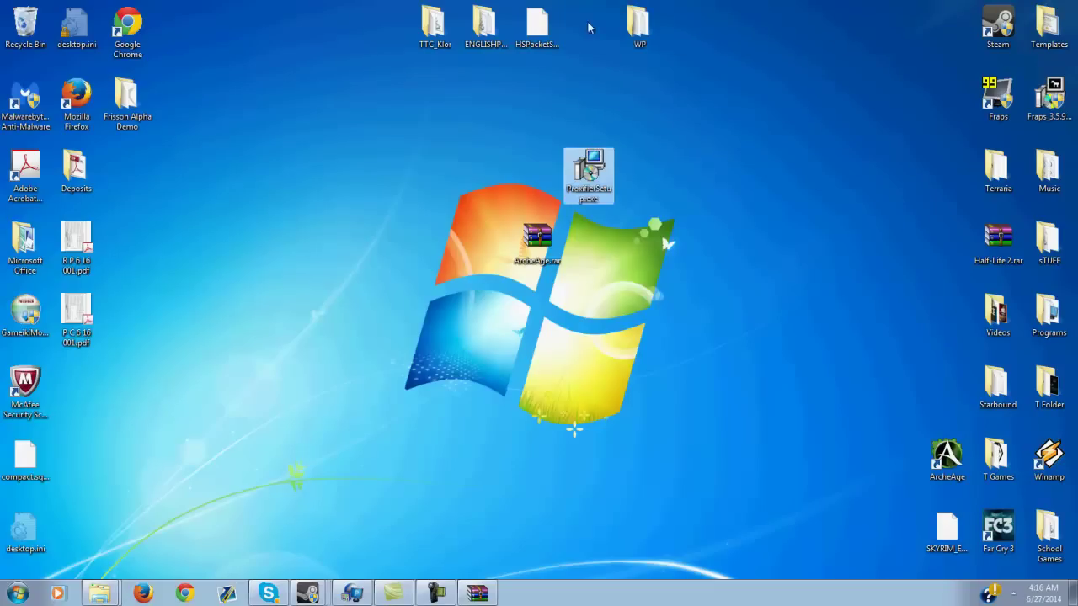
left_click(537, 27)
left_click_drag(527, 170, 527, 170)
left_click_drag(637, 25, 637, 174)
Run WP669.exe from the WP folder, minimize Wicked Patcher to the background and close the folder.
double_click(637, 174)
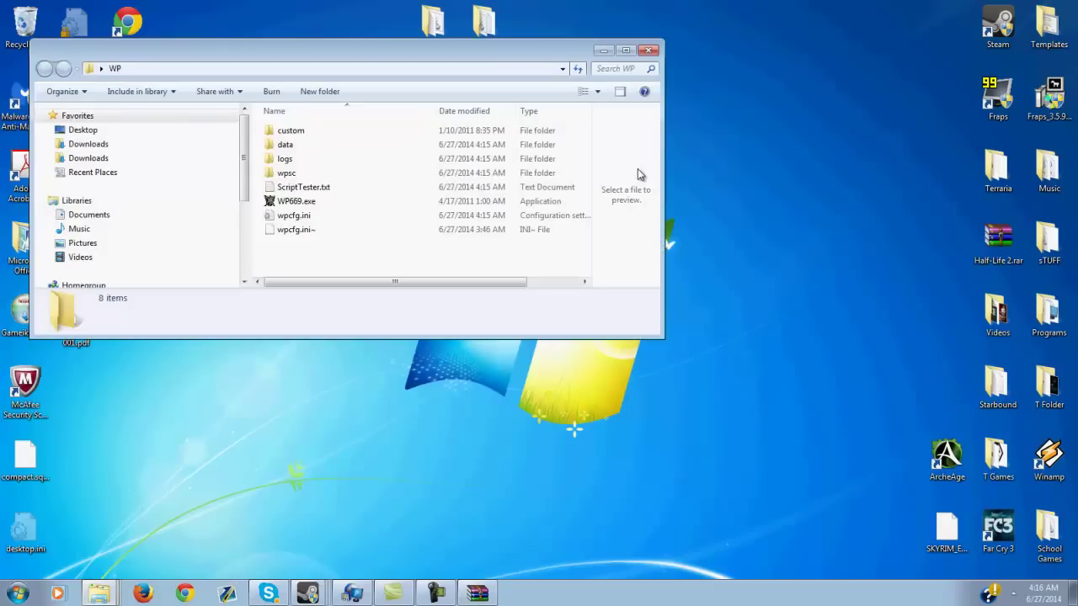
double_click(334, 200)
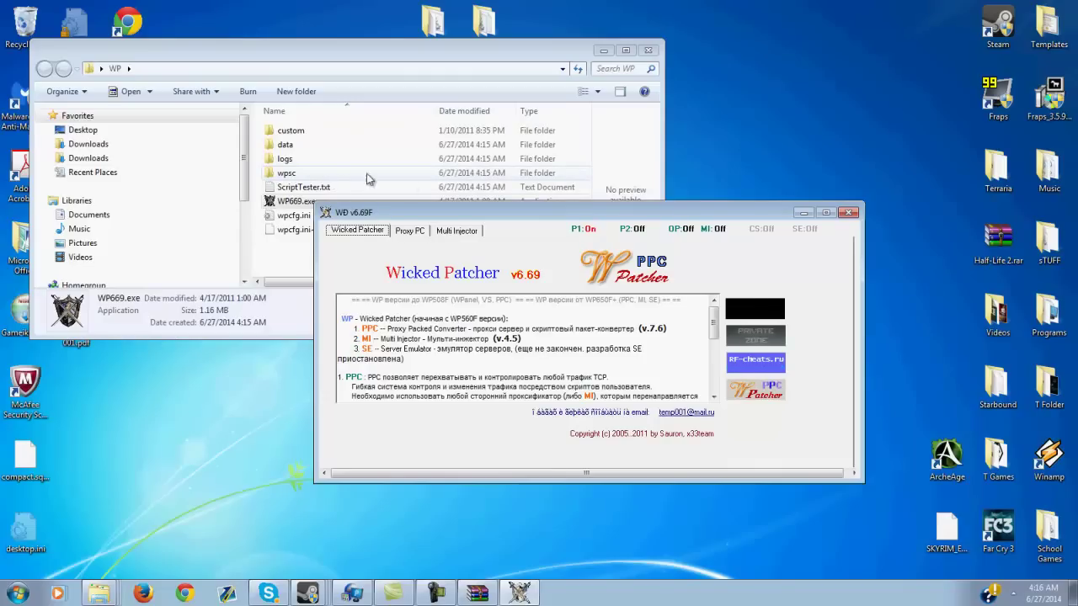
left_click(806, 214)
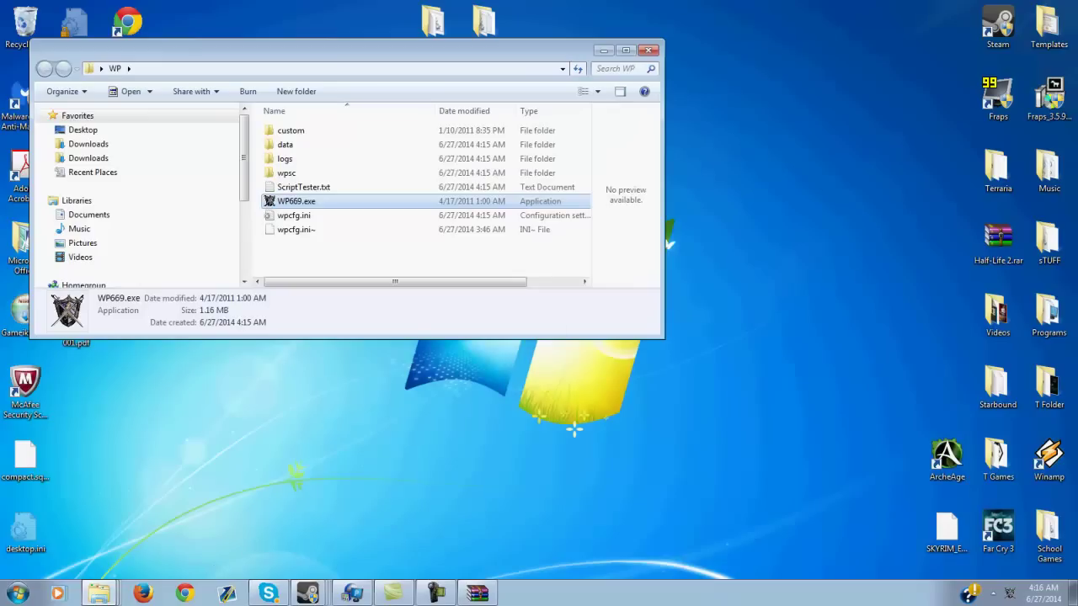
left_click(988, 593)
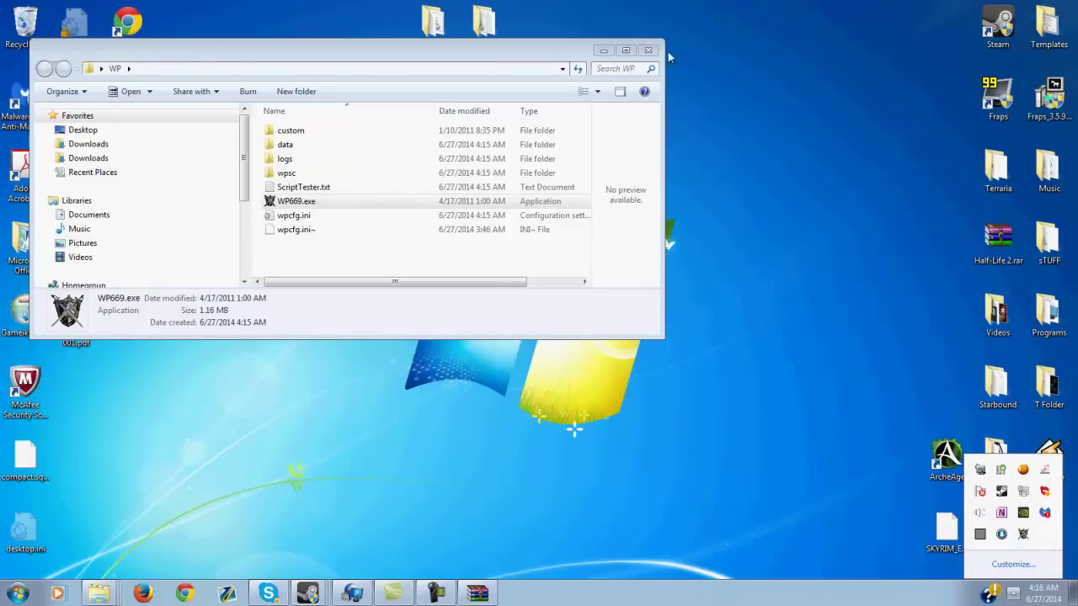
left_click(644, 51)
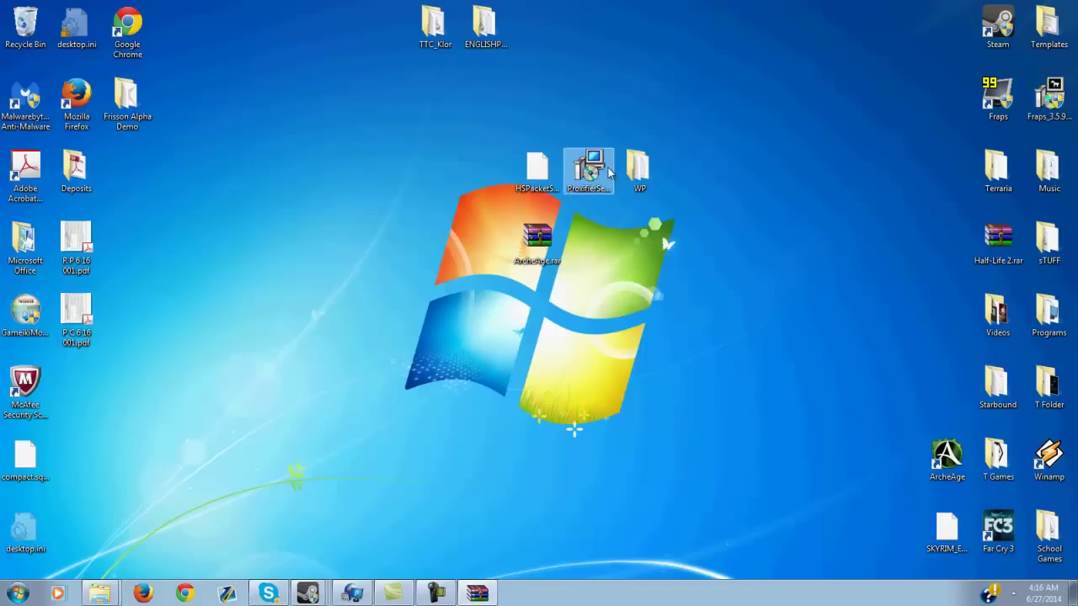
Switch to the Proxifier running in the background and place its window near the upper edge of the desktop.
left_click(1013, 593)
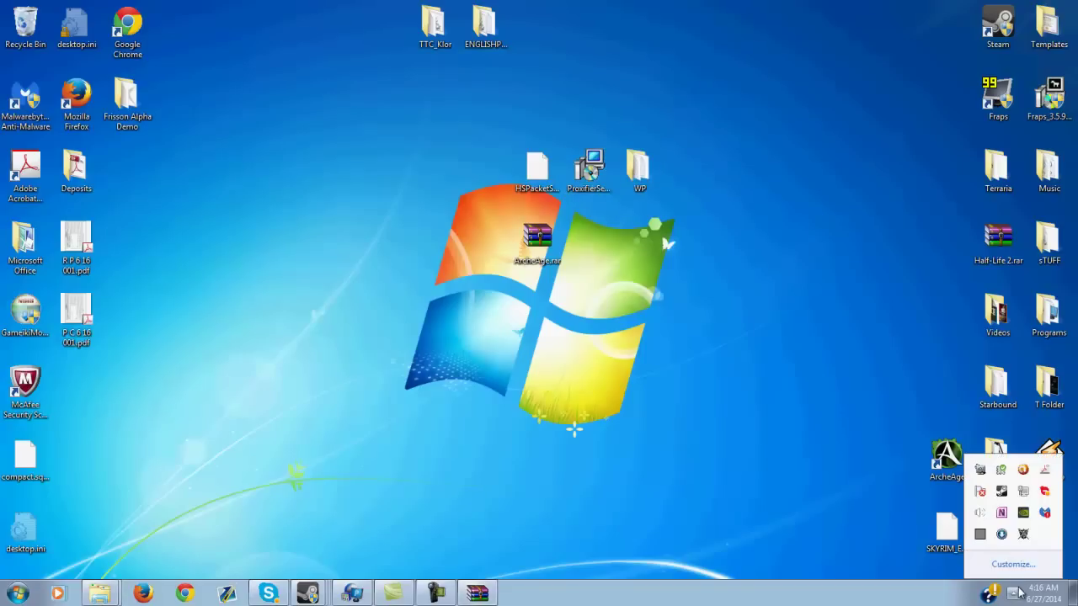
double_click(981, 536)
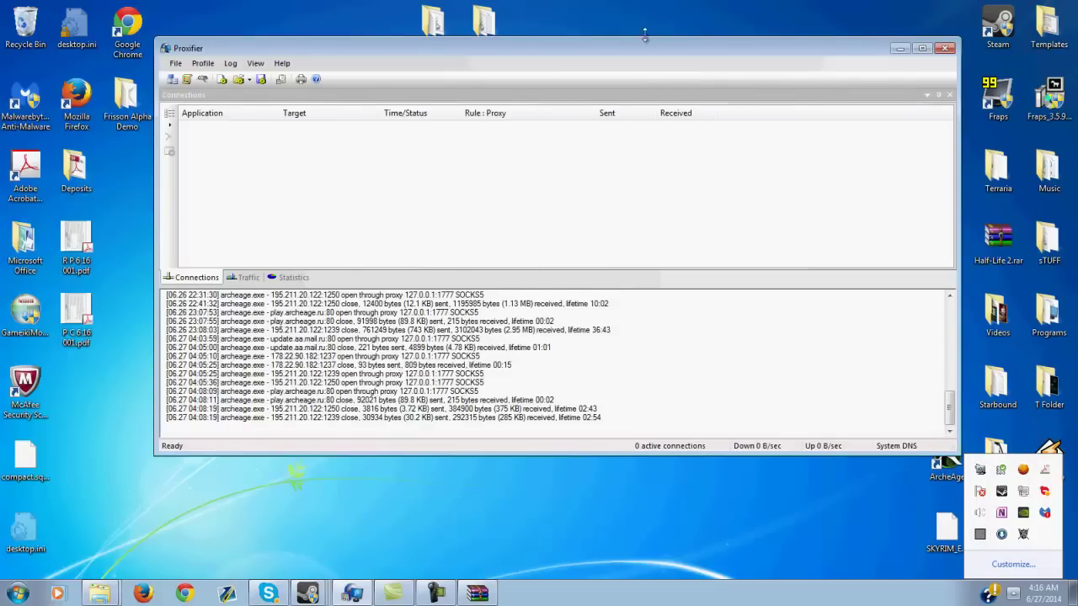
left_click_drag(648, 40, 631, 5)
left_click_drag(546, 37, 537, 38)
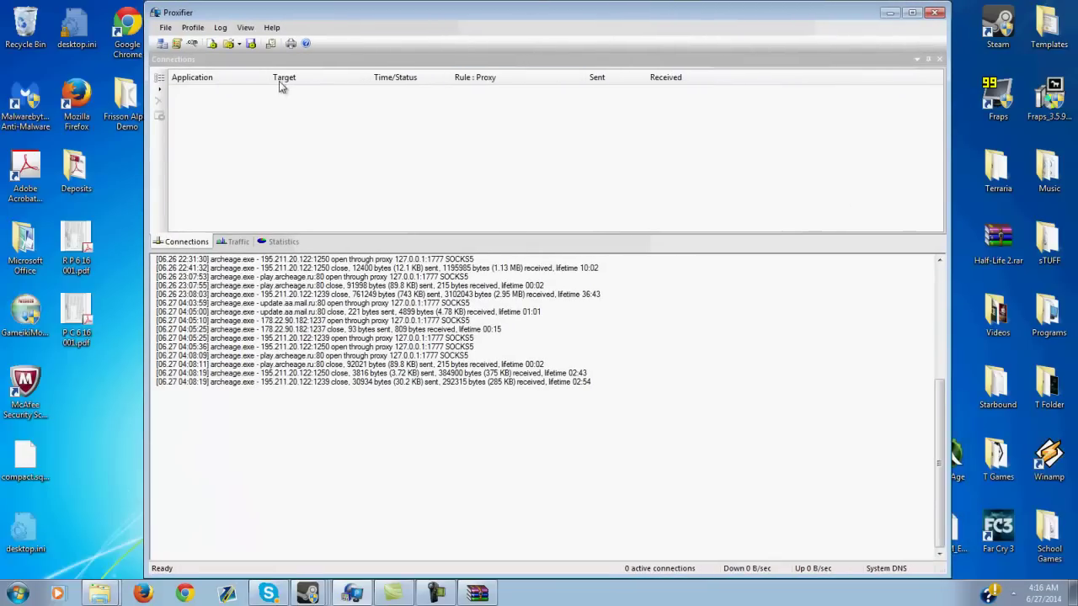
Review the address, port and protocol of the first 127.0.0.1 proxy server and confirm the settings.
left_click(195, 29)
left_click(209, 44)
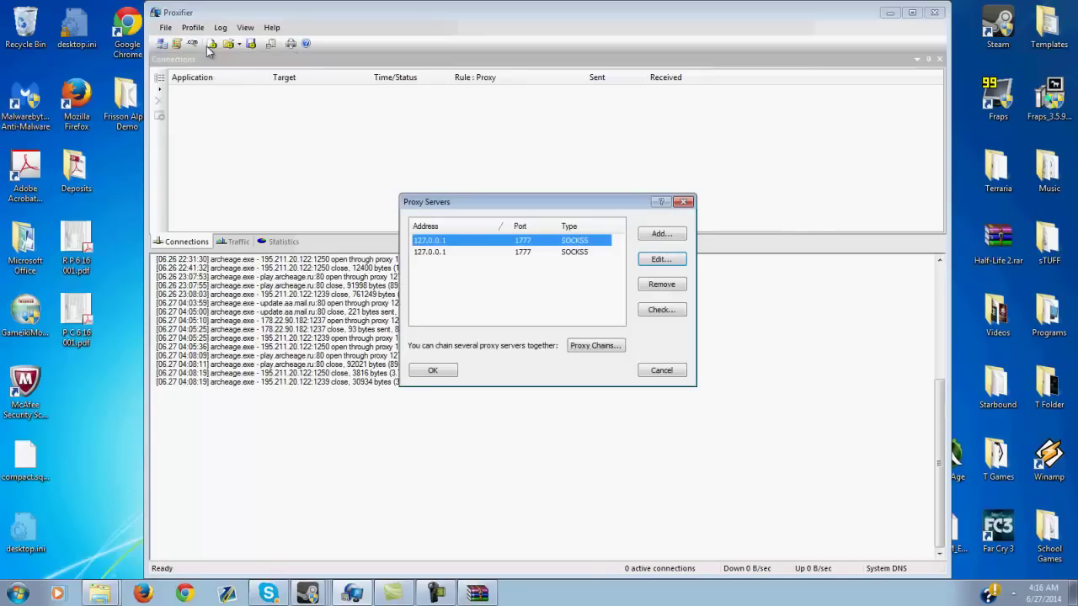
left_click(477, 252)
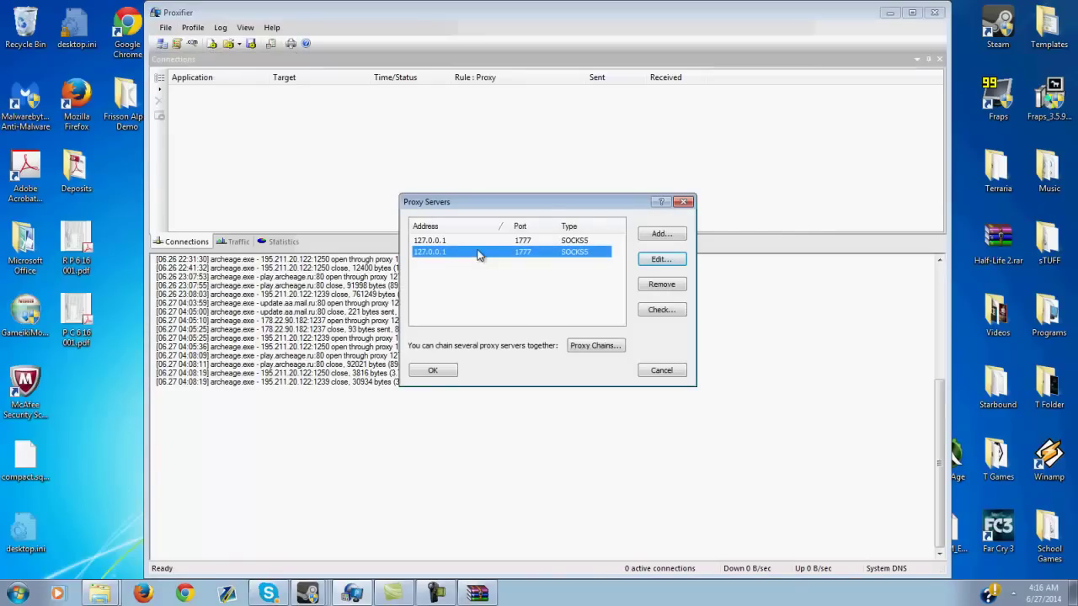
left_click(476, 242)
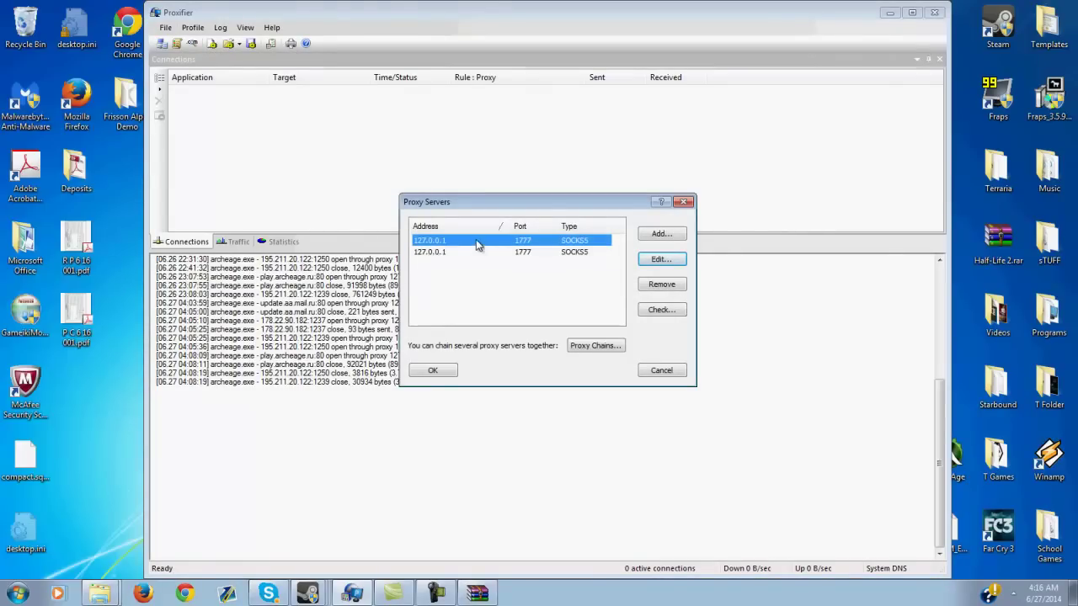
left_click(662, 258)
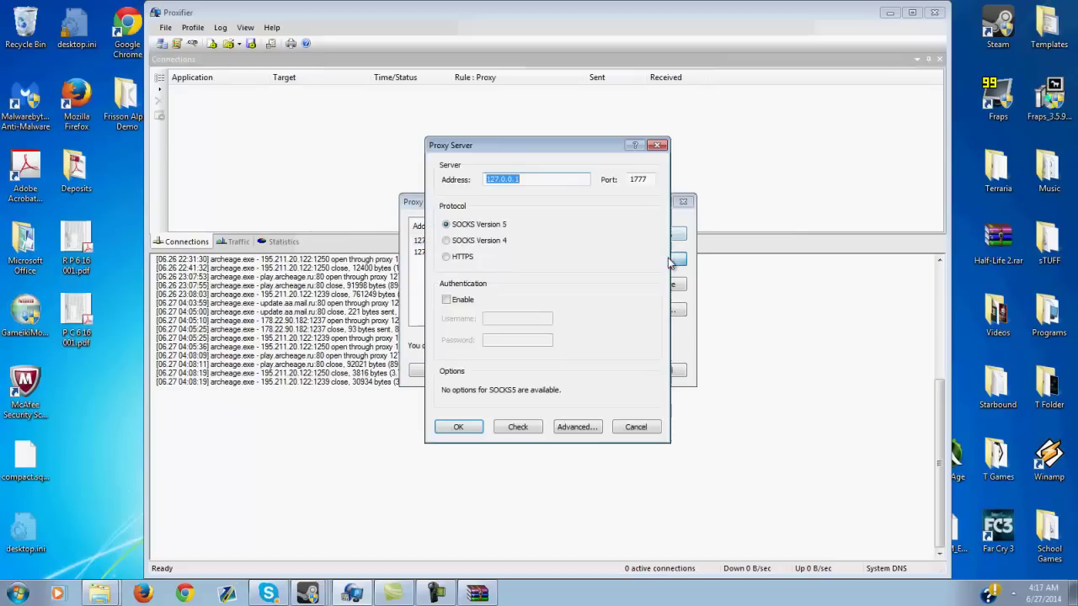
left_click(536, 181)
left_click_drag(536, 180, 439, 179)
left_click(457, 426)
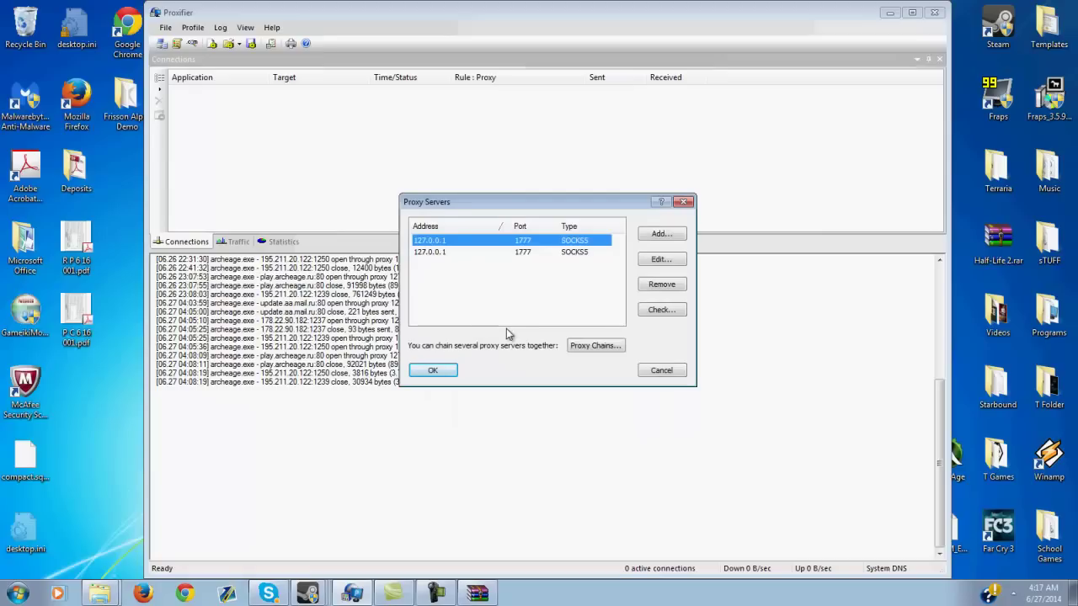
left_click(449, 372)
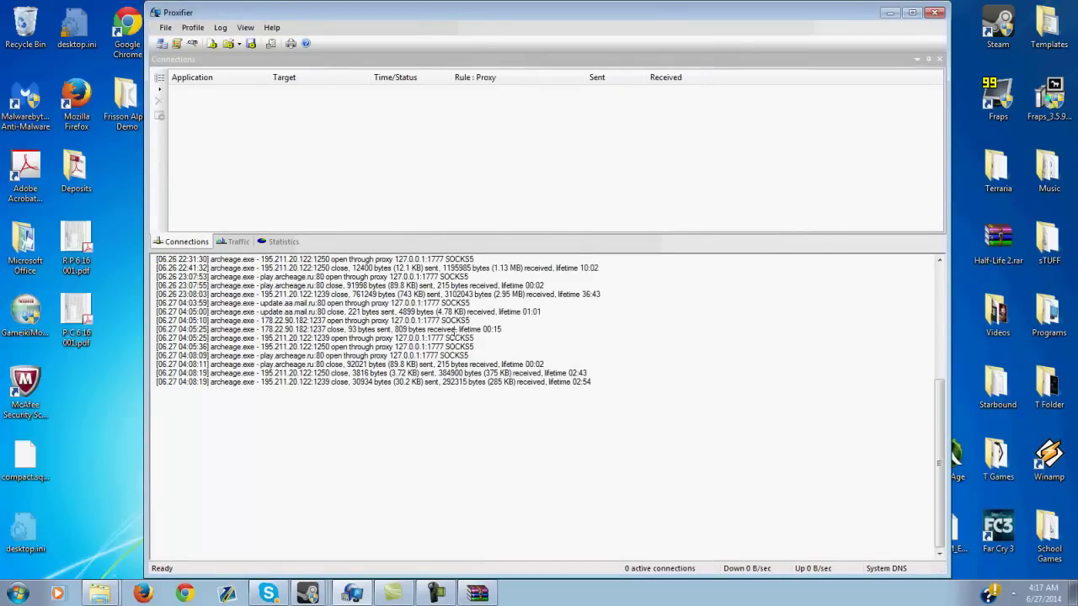
Open the ArcheAge proxification rule for editing and re-enter its name as ArcheAge.
left_click(192, 27)
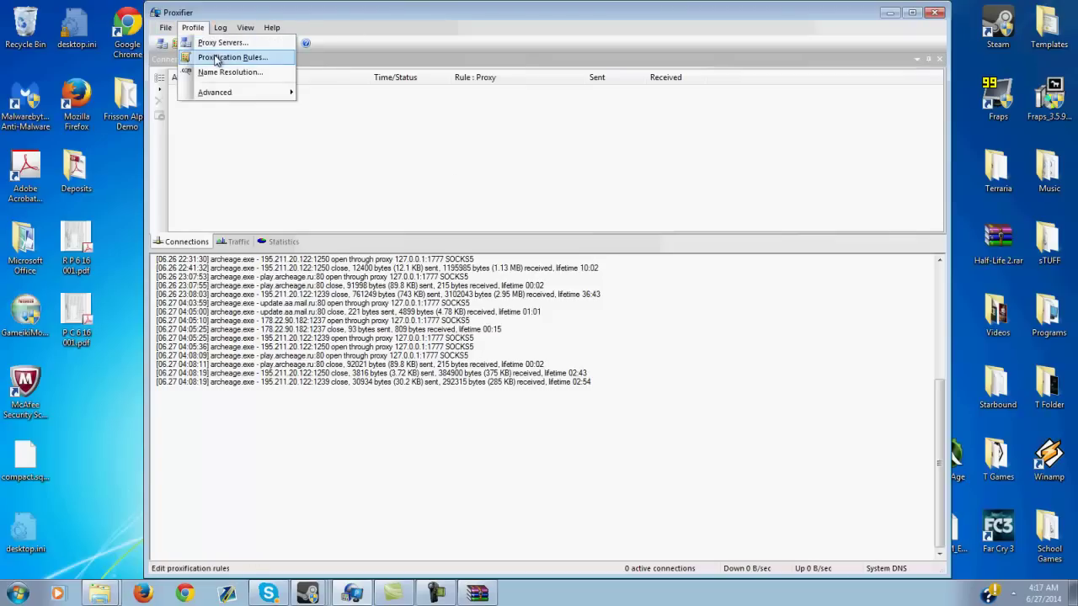
left_click(216, 59)
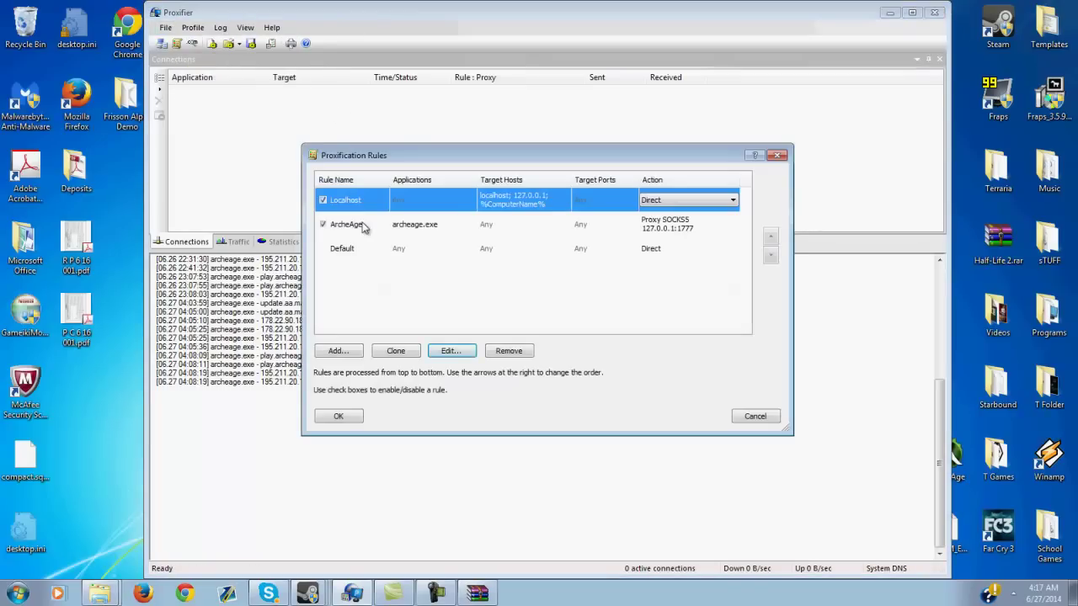
left_click(365, 234)
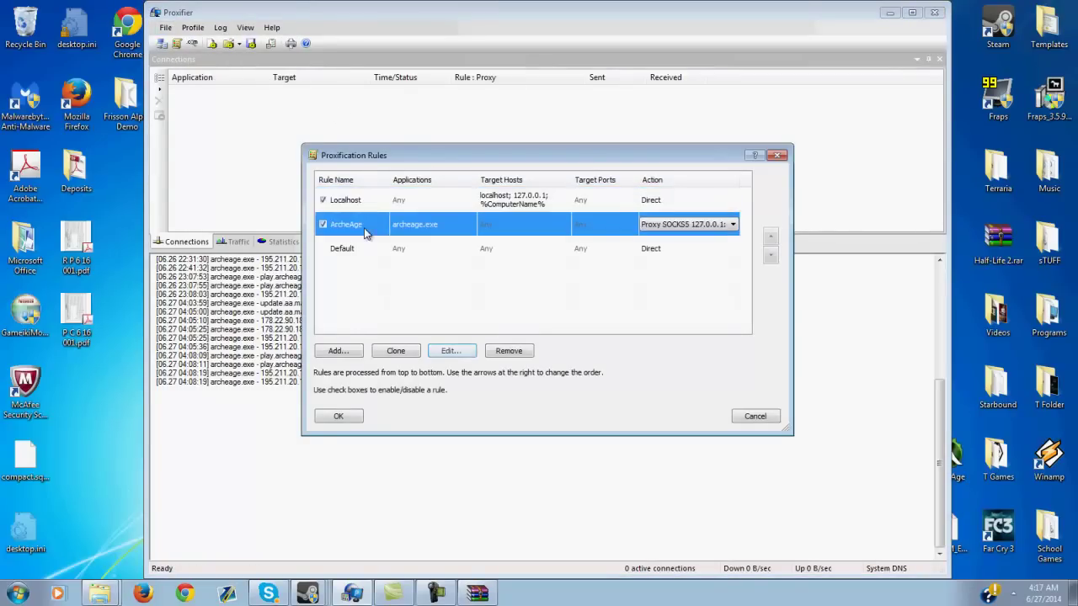
left_click(465, 352)
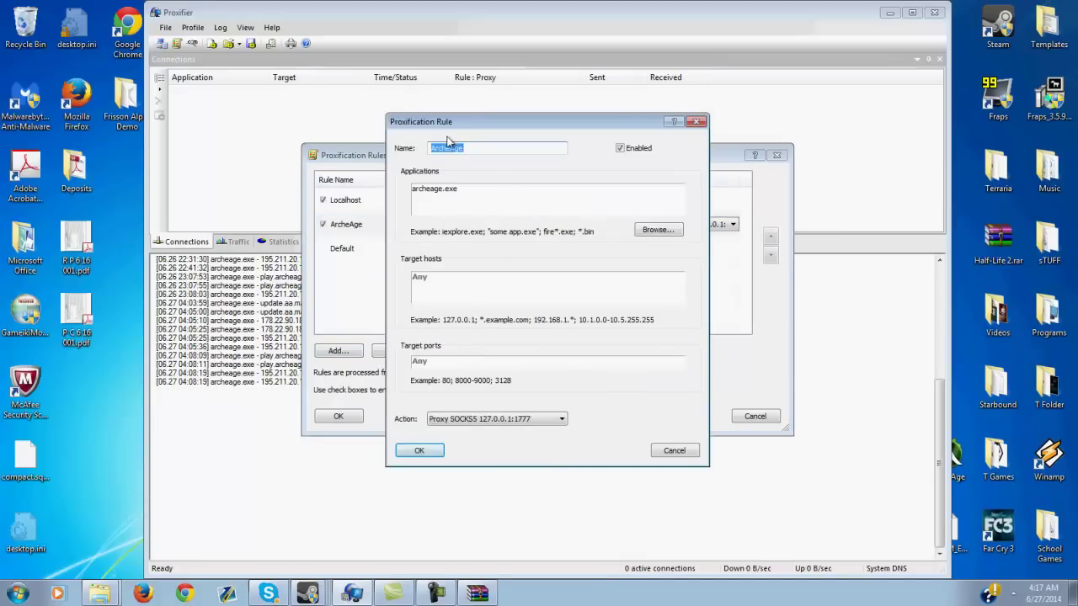
left_click_drag(465, 147, 441, 145)
type("Bucks")
double_click(433, 148)
type("A")
Clear the rule's applications and select archeage.exe from C:\GamesMailRu\ArcheAge\Bin32 as its application.
left_click_drag(557, 190, 320, 197)
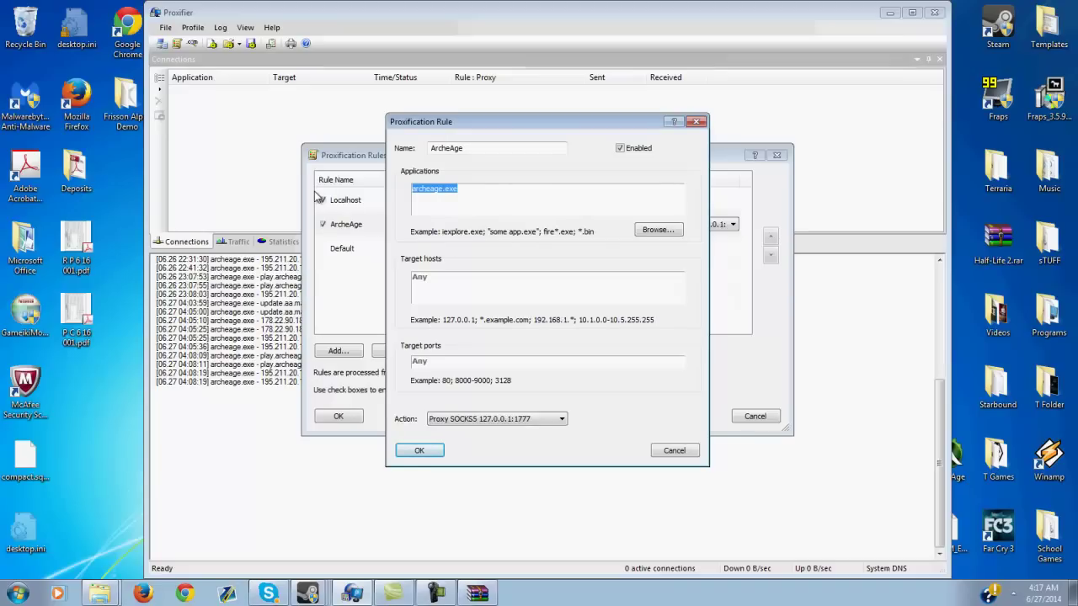
key("Delete")
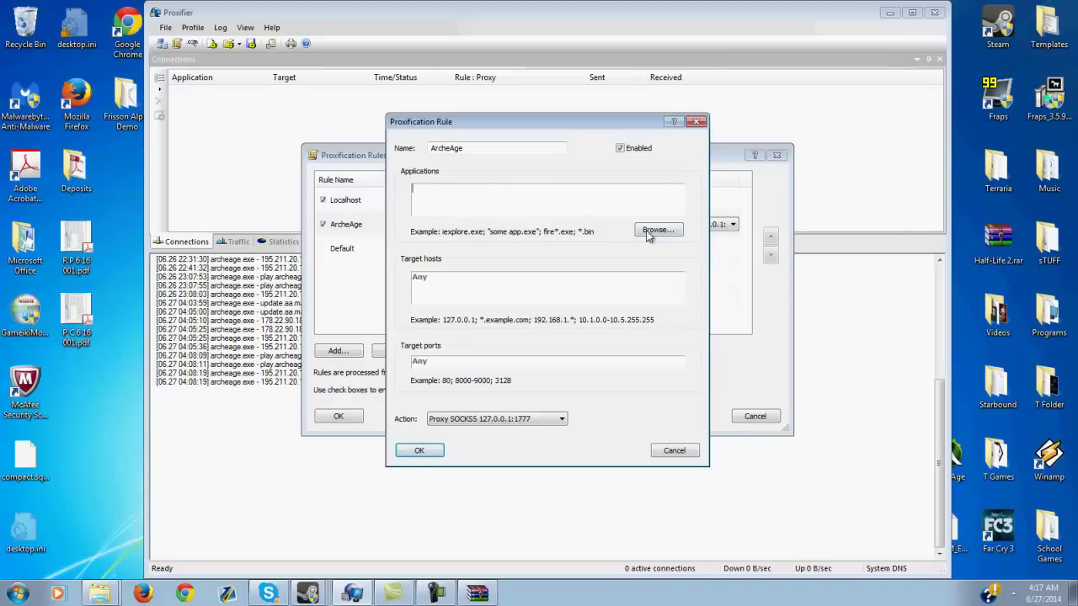
left_click(642, 232)
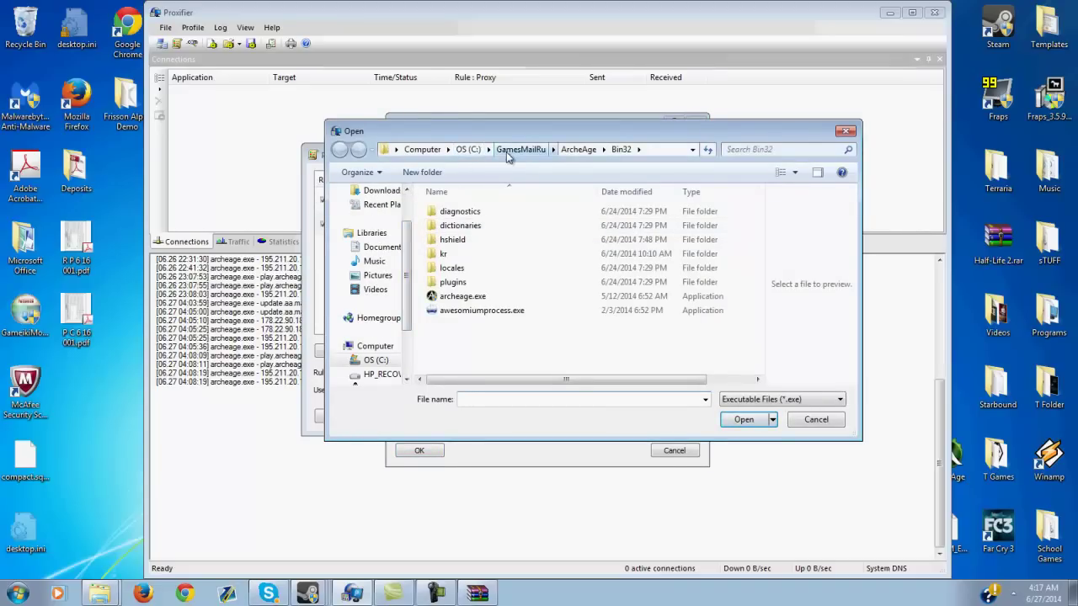
left_click(520, 298)
double_click(520, 300)
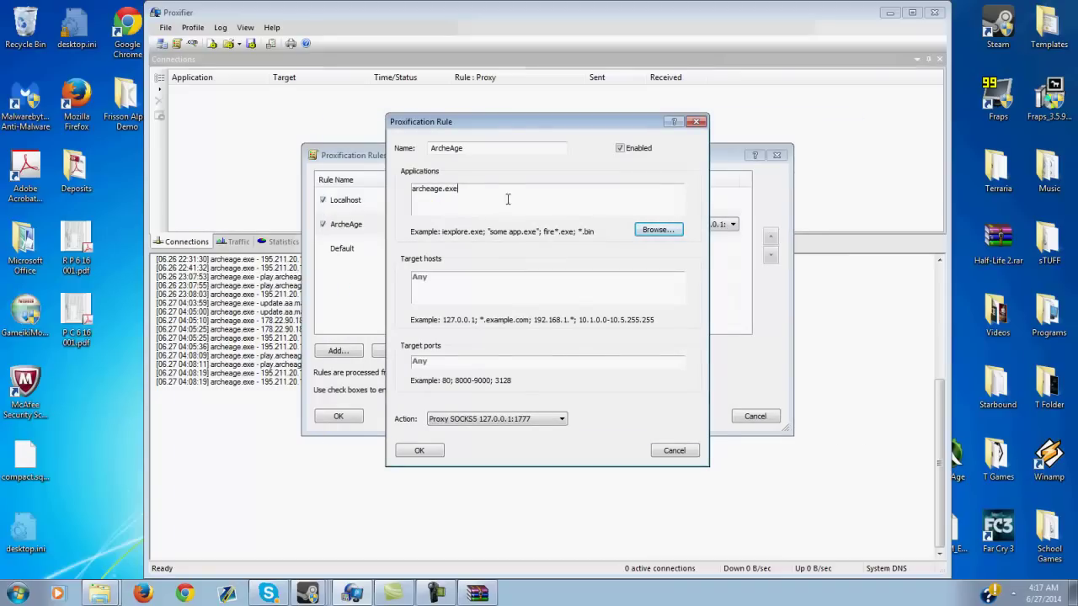
Set the ArcheAge rule's action to Proxy SOCKS5 127.0.0.1:1777, confirm the proxification rules and minimise Proxifier.
left_click(449, 284)
left_click(459, 364)
left_click(476, 418)
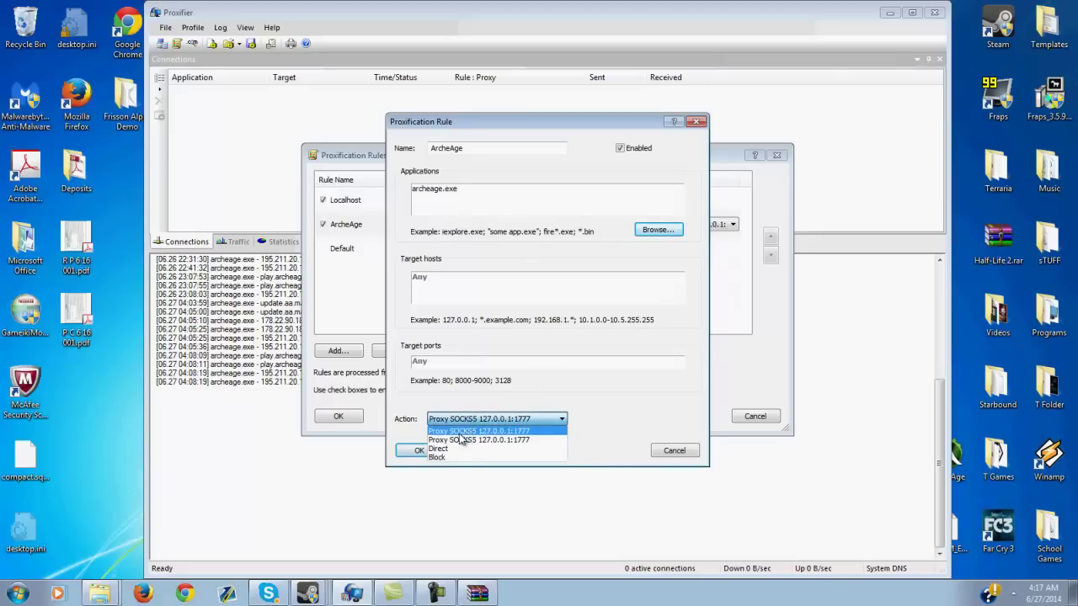
left_click(477, 431)
left_click(418, 450)
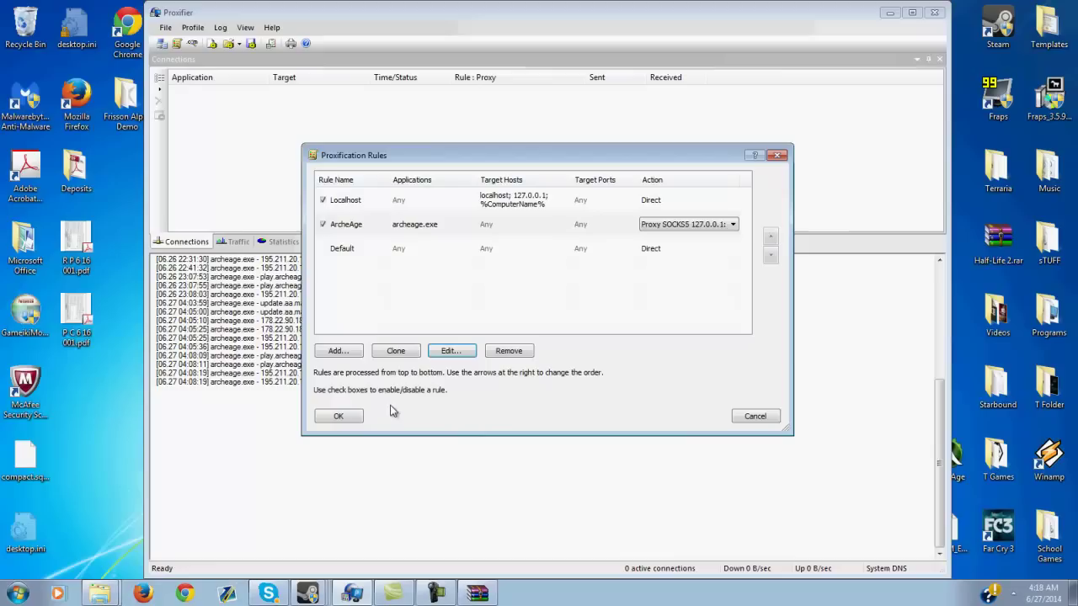
left_click(341, 416)
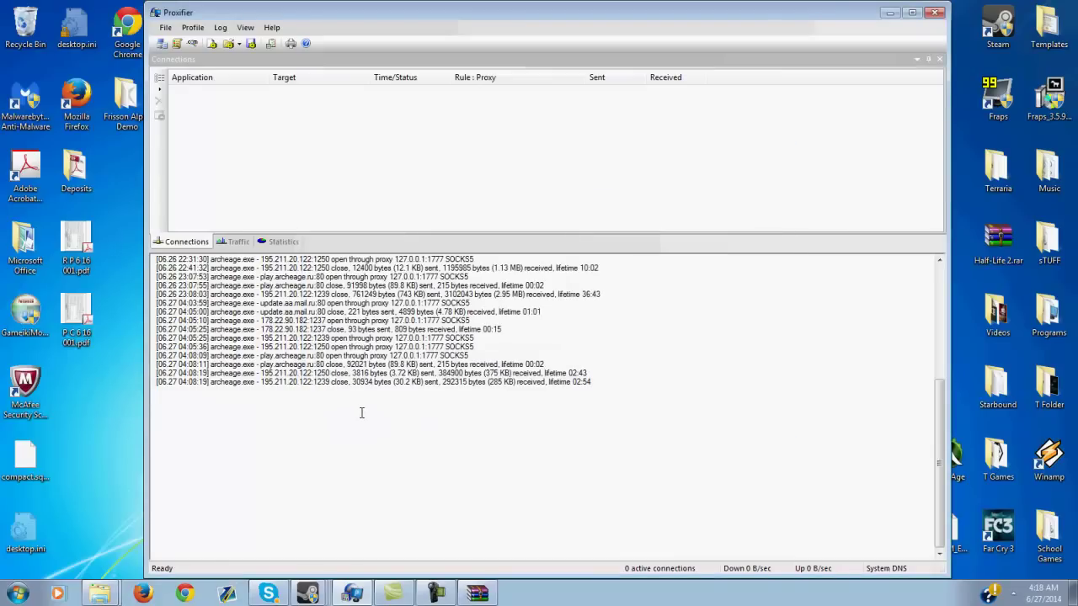
left_click(890, 12)
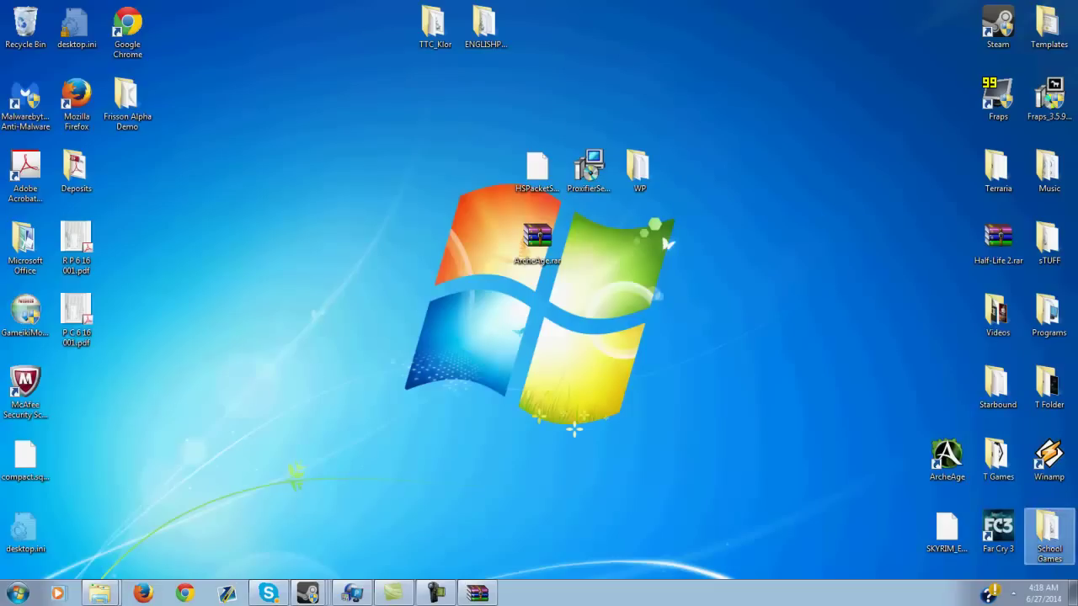
Switch to the Wicked Patcher running in the background and check the port and status of S5 Proxy 1.
left_click(1015, 595)
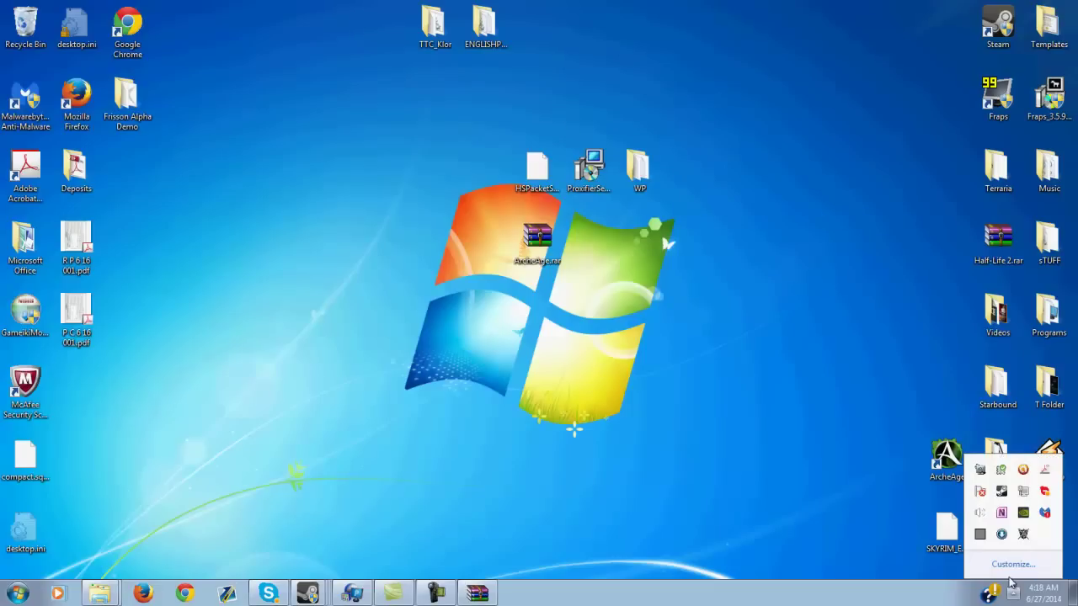
left_click(1021, 535)
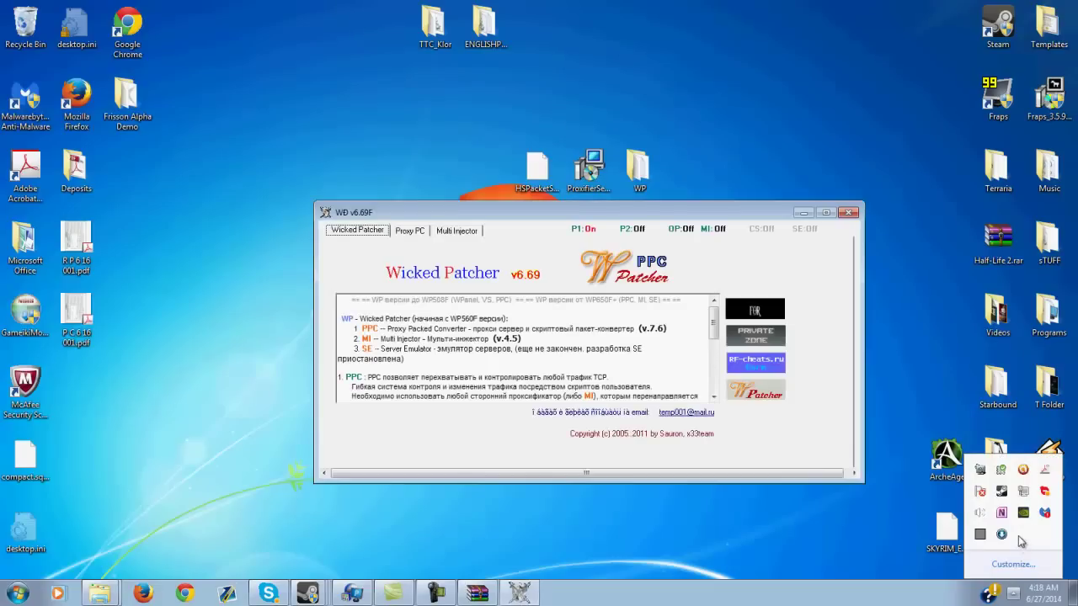
left_click(410, 231)
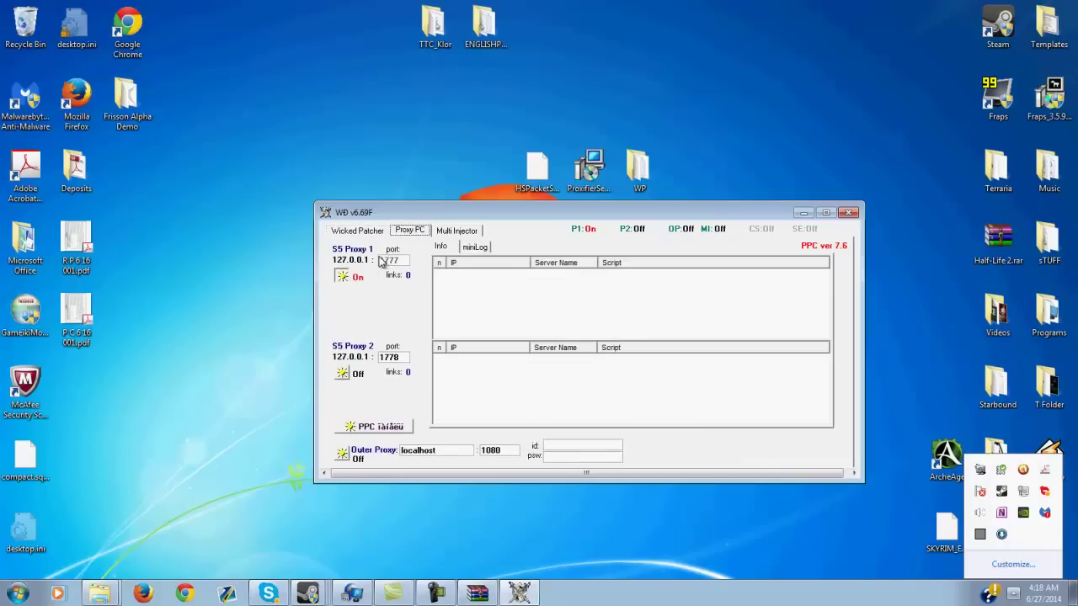
left_click(347, 280)
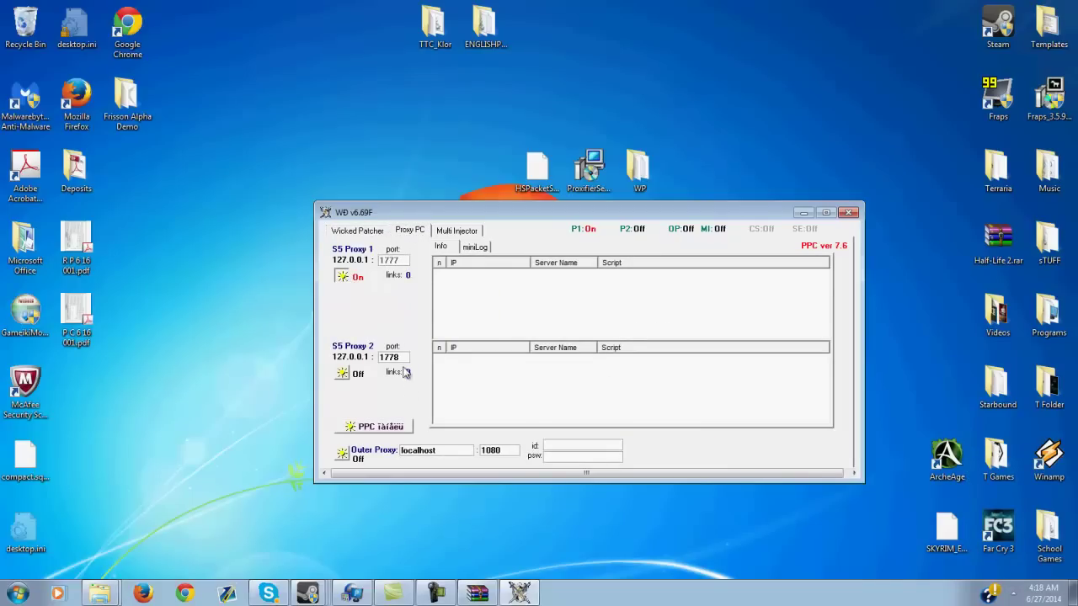
Open the packet converter settings and select the second script entry of the ArcheAge server.
left_click(374, 428)
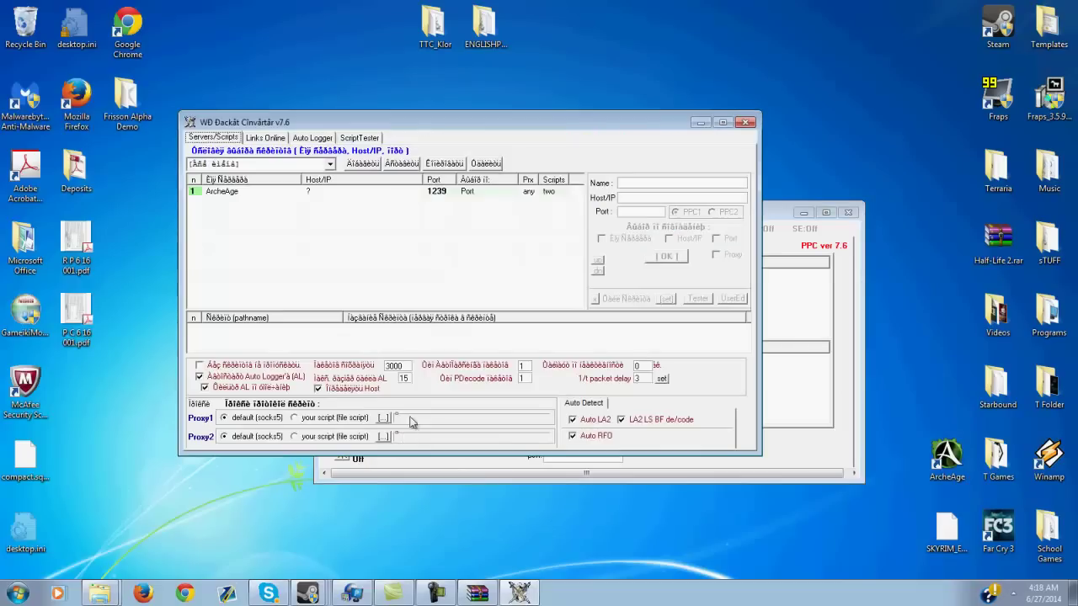
left_click(399, 196)
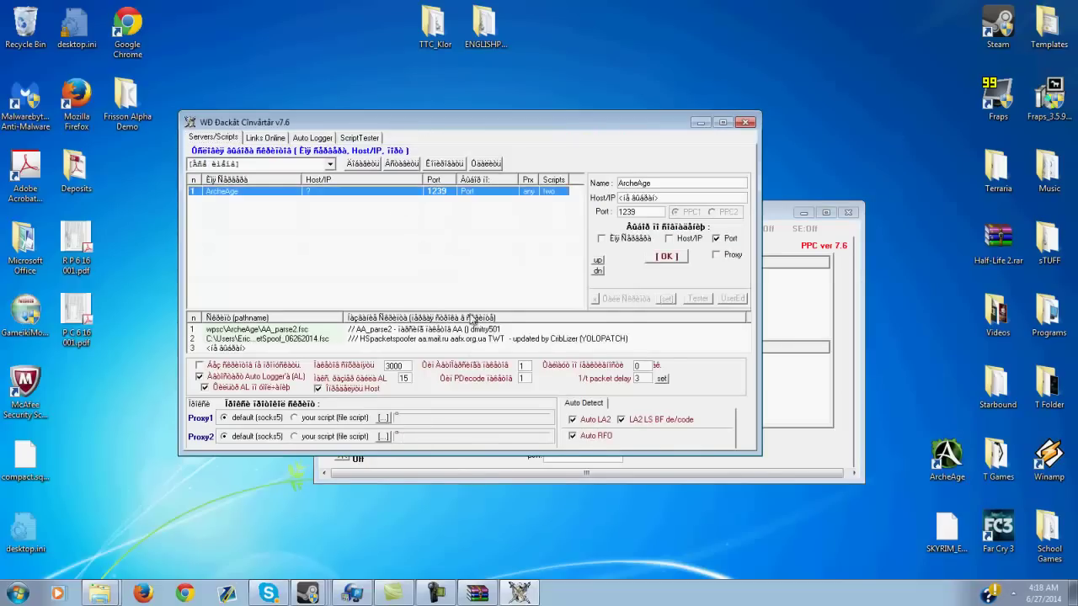
left_click(486, 341)
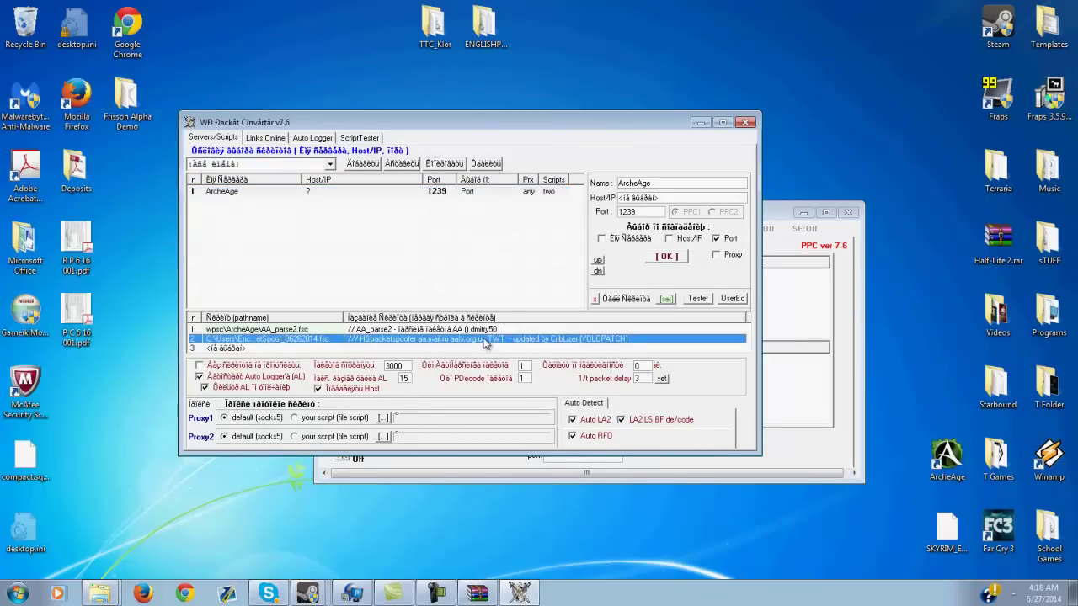
Assign HSPacketSpoof_06262014.fsc from the Desktop to the ArcheAge server's second script entry.
left_click(666, 299)
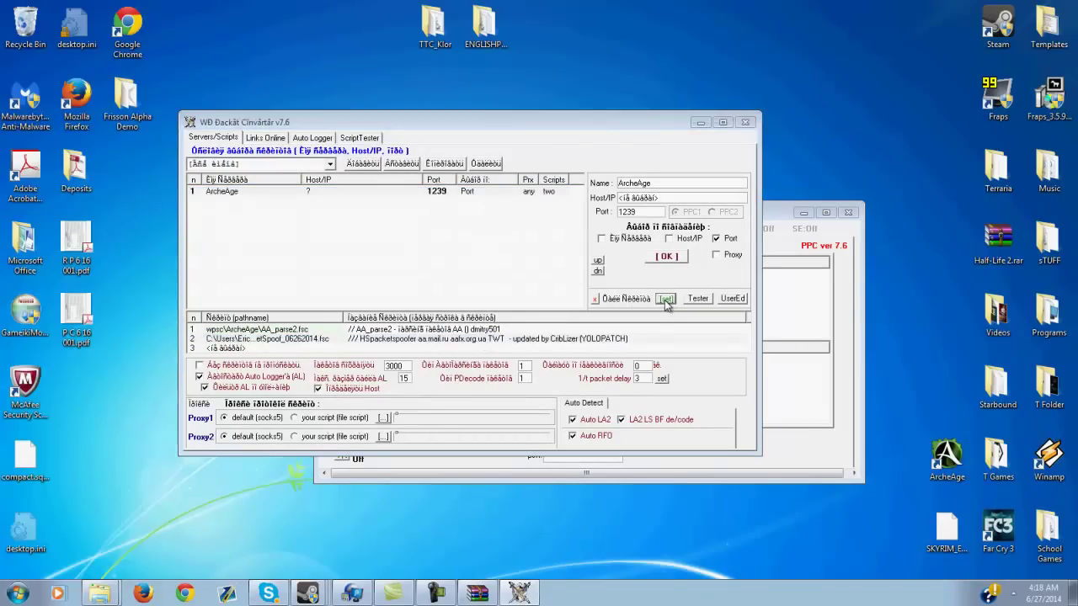
left_click(488, 207)
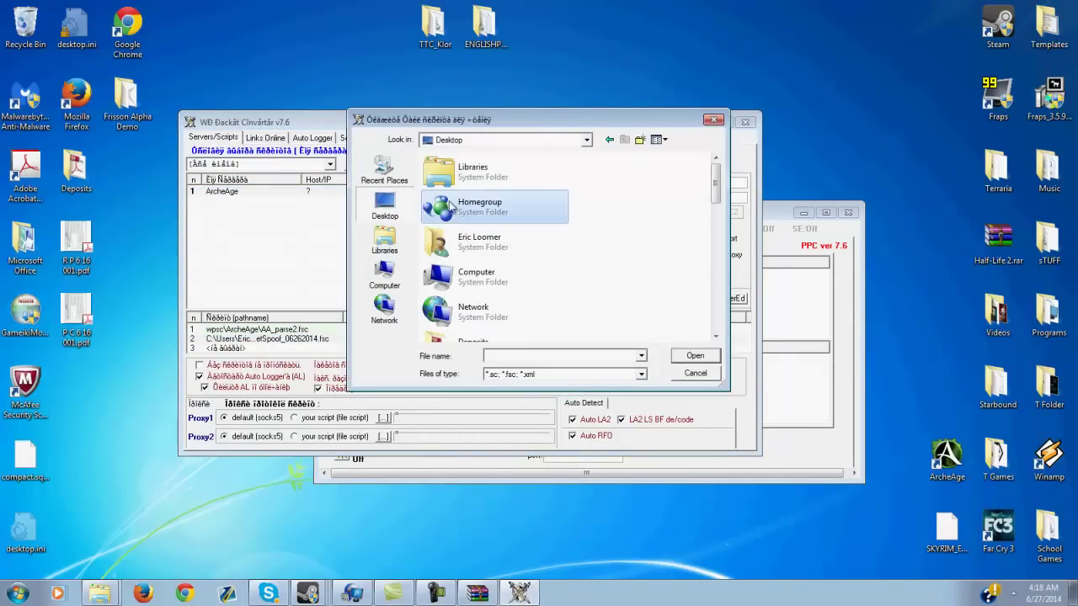
left_click_drag(461, 123, 449, 160)
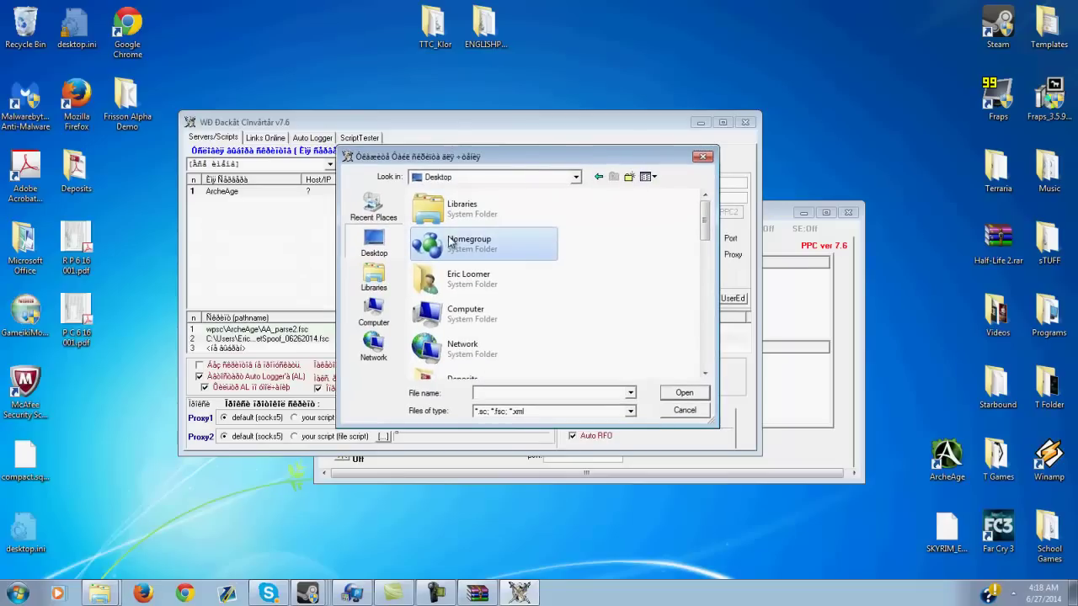
key("h")
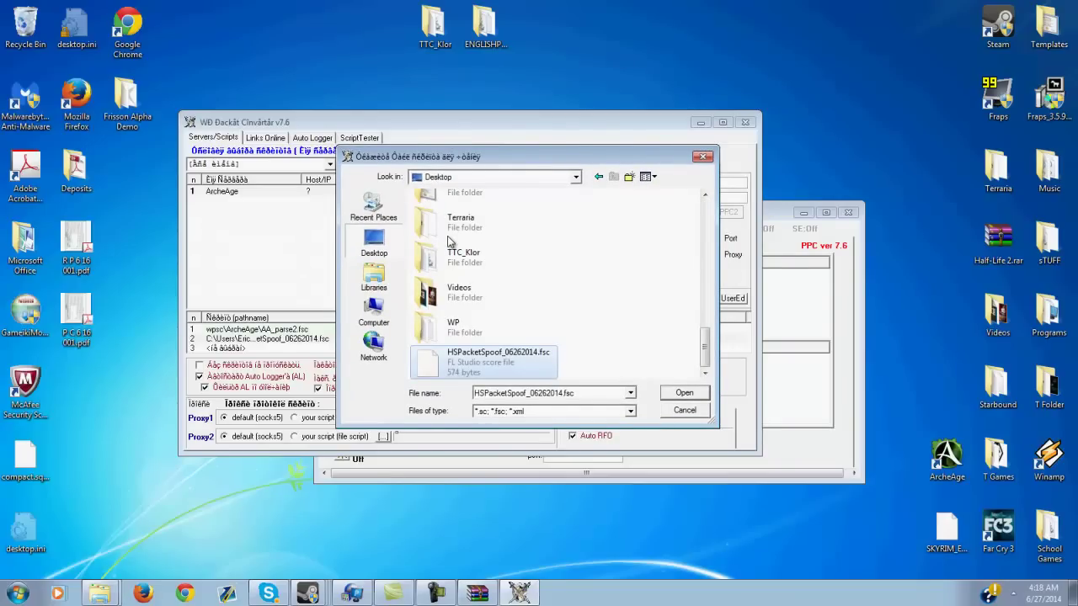
left_click(538, 369)
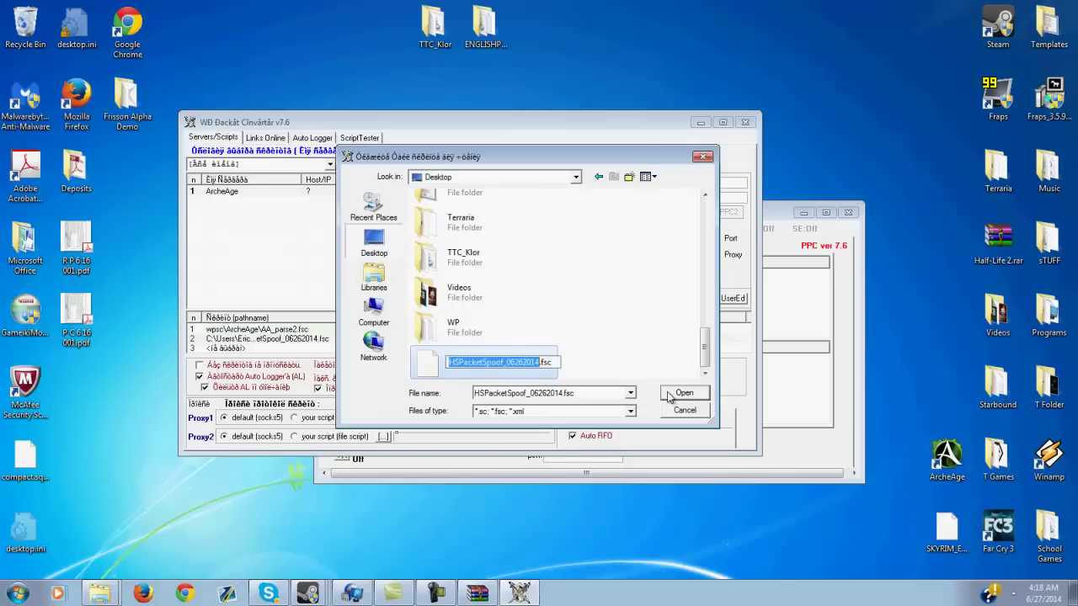
key("Return")
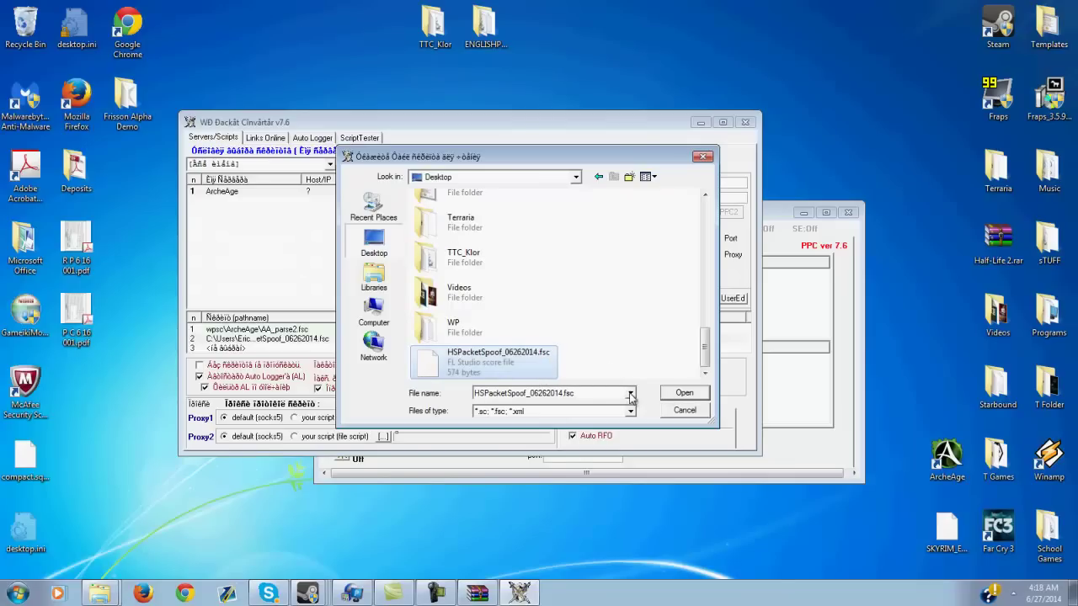
left_click(674, 397)
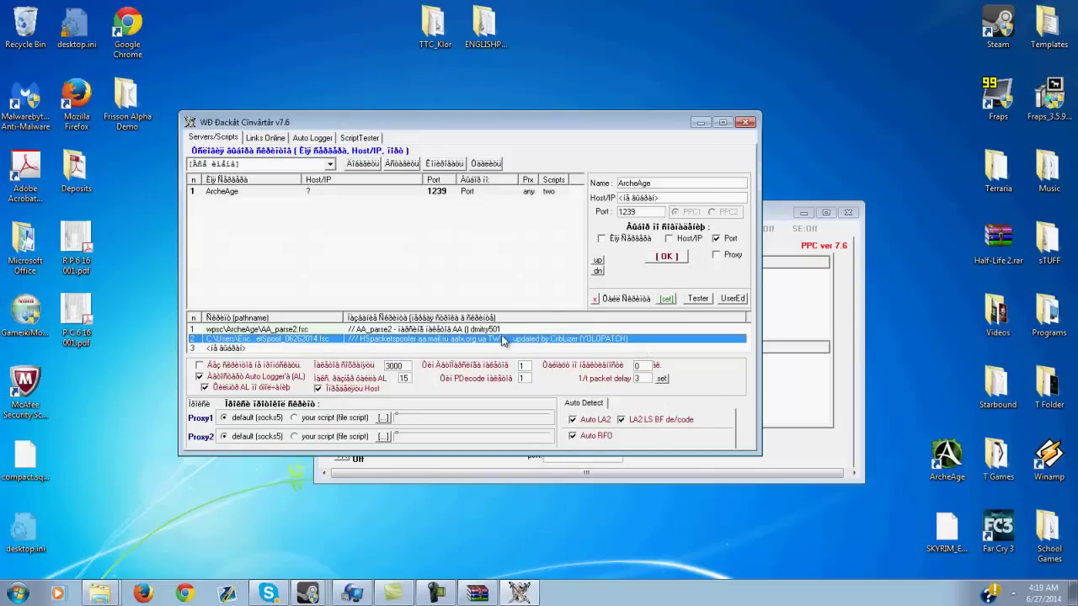
Apply the ArcheAge server changes, close the packet converter and minimise Wicked Patcher.
left_click(666, 257)
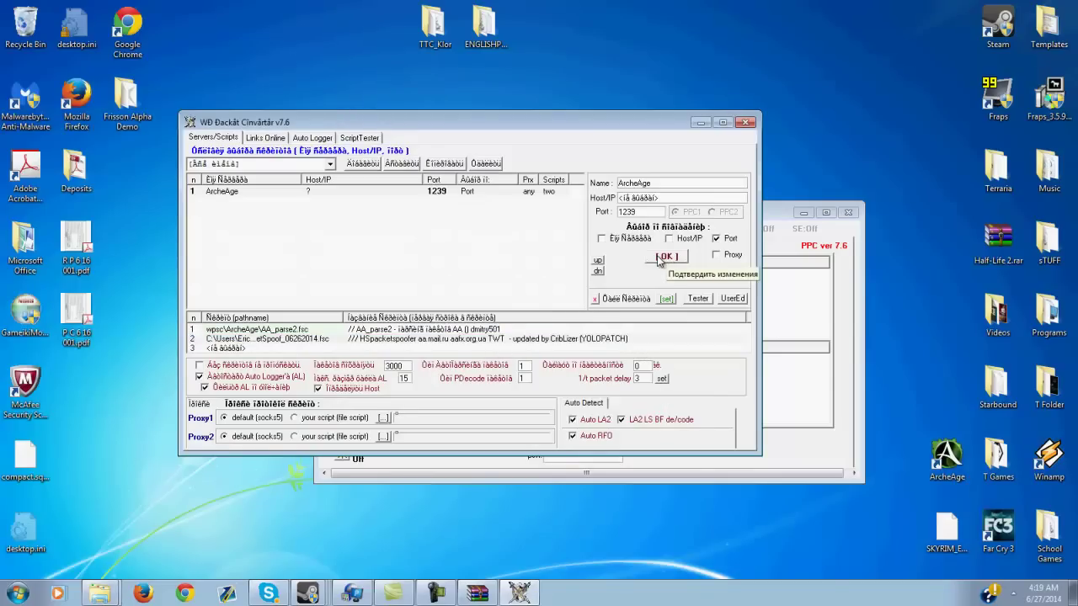
left_click(744, 123)
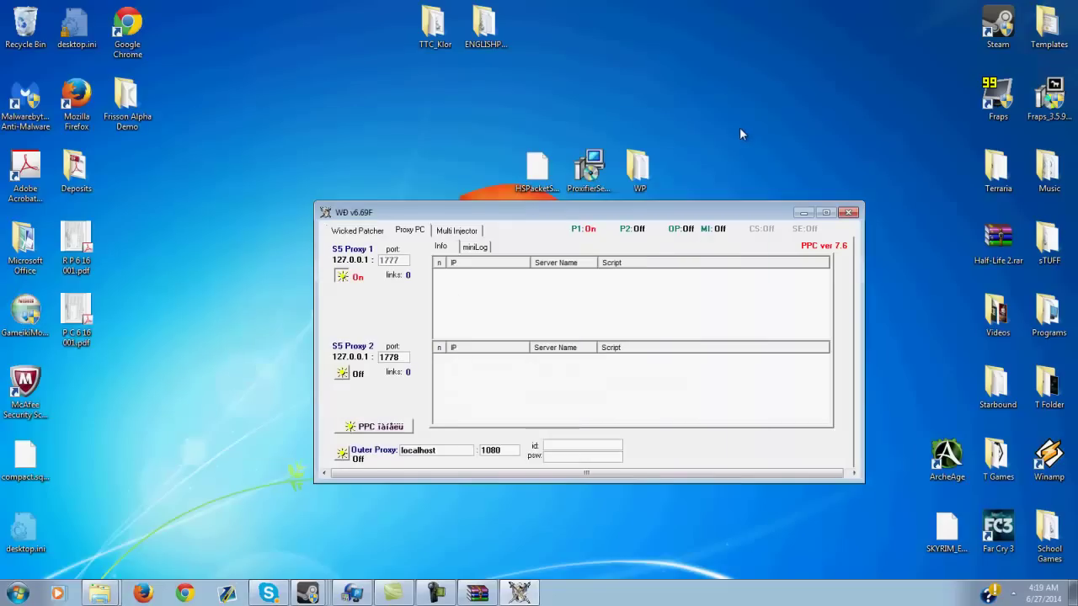
left_click_drag(768, 214, 650, 192)
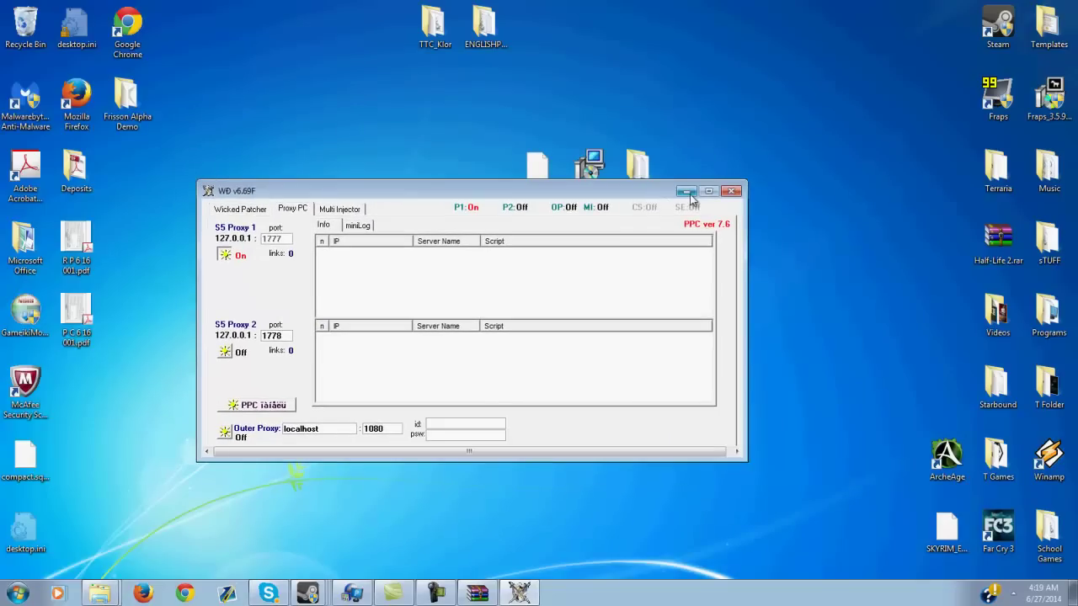
left_click(687, 192)
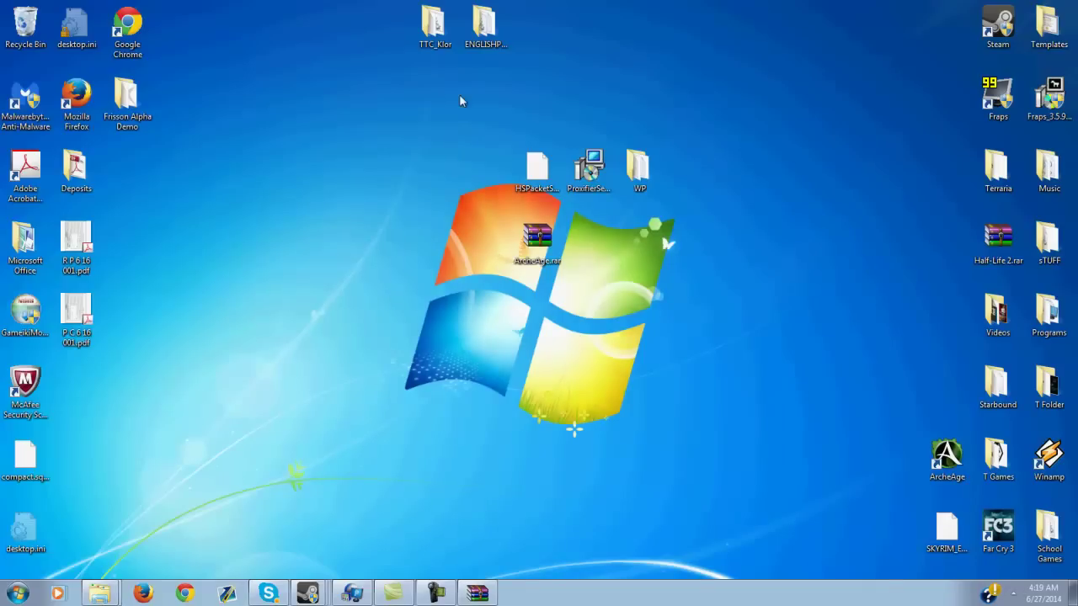
Line up the two patch folders with the other extracted files on the desktop and open the TTC_Klor folder.
left_click_drag(478, 42, 480, 189)
left_click_drag(419, 27, 420, 171)
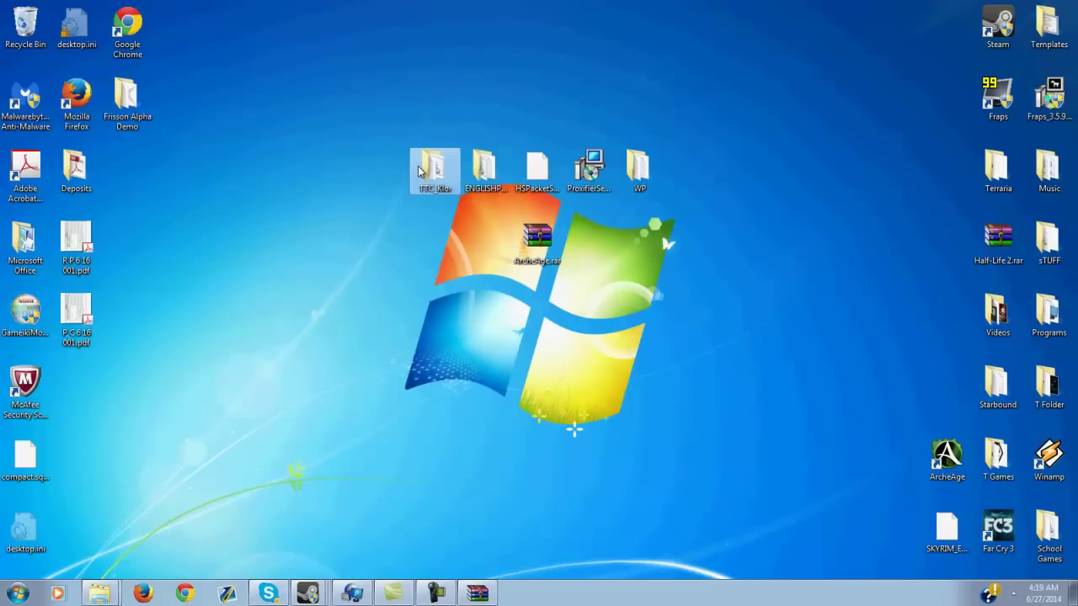
double_click(418, 171)
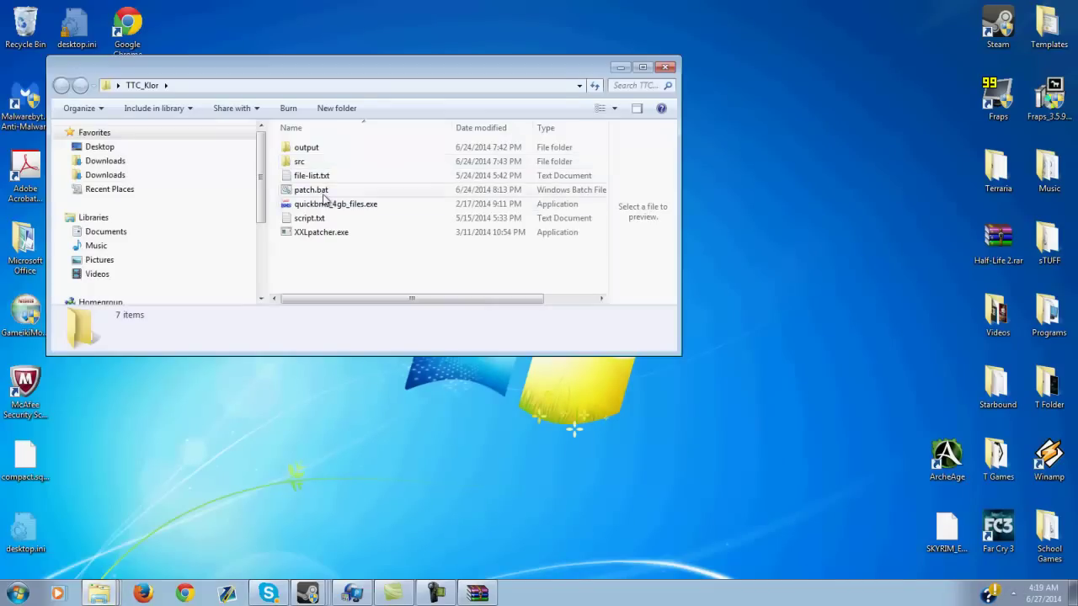
Open patch.bat from the TTC_Klor folder for editing in Notepad.
left_click(320, 192)
right_click(321, 194)
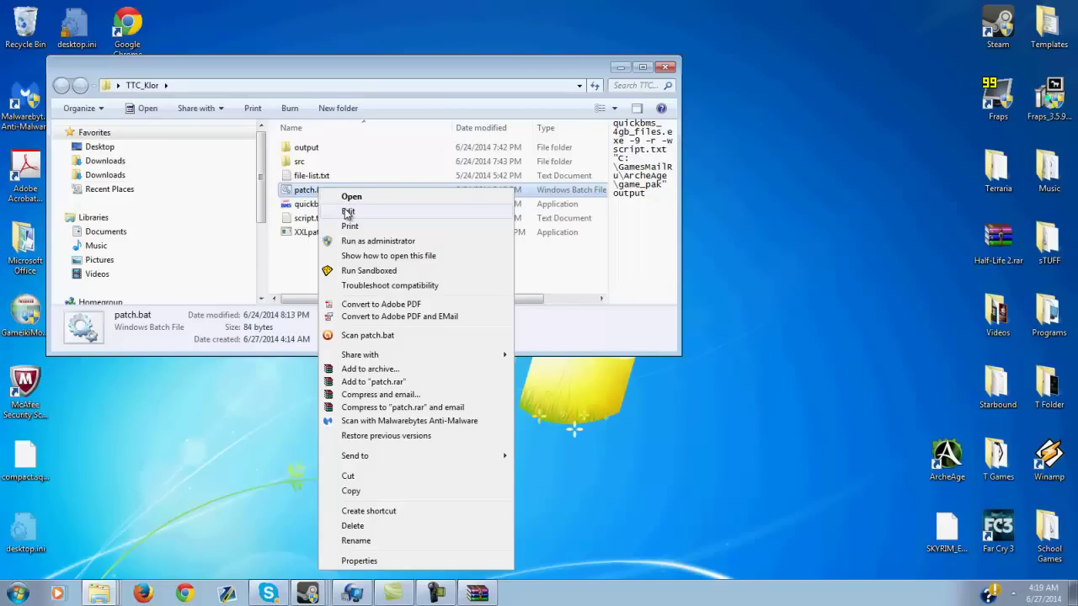
left_click(347, 211)
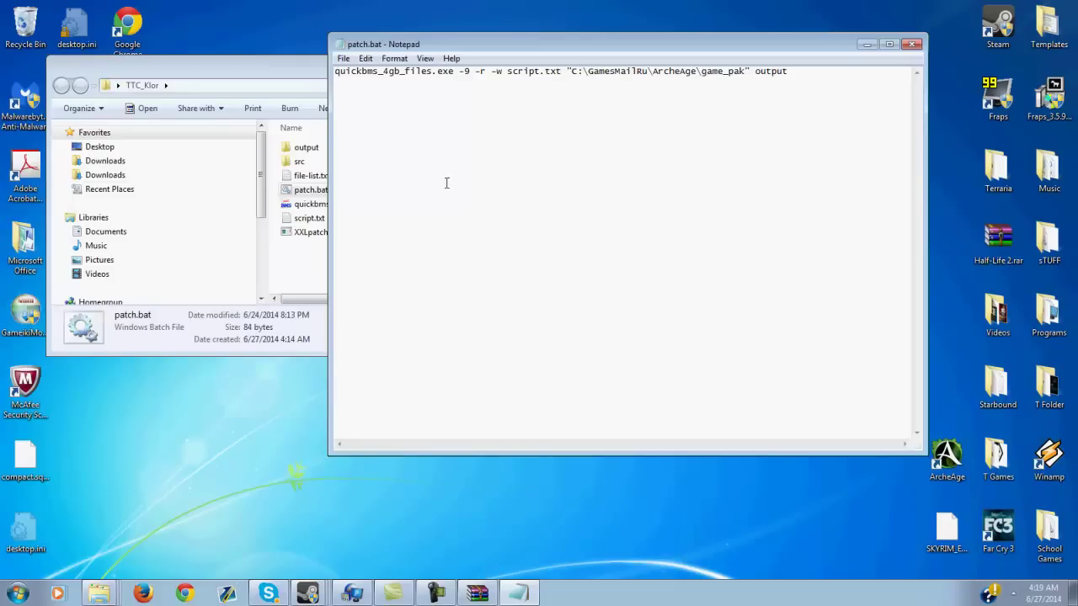
Browse to the game installation folder C:\GamesMailRu\ArcheAge in a separate Explorer window.
left_click(105, 593)
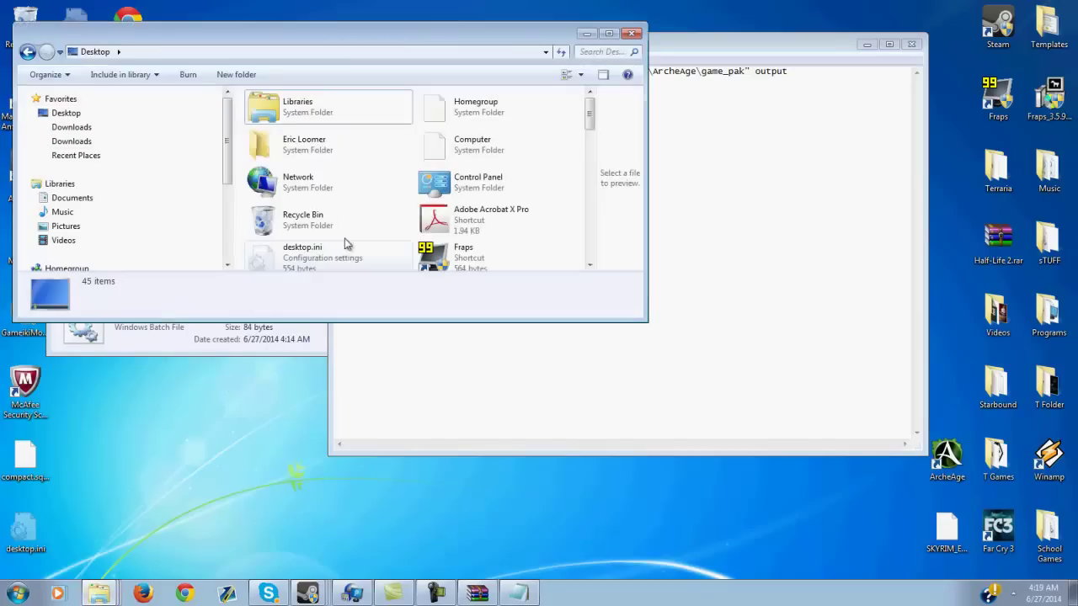
scroll(111, 210, "down", 4)
scroll(226, 166, "down", 3)
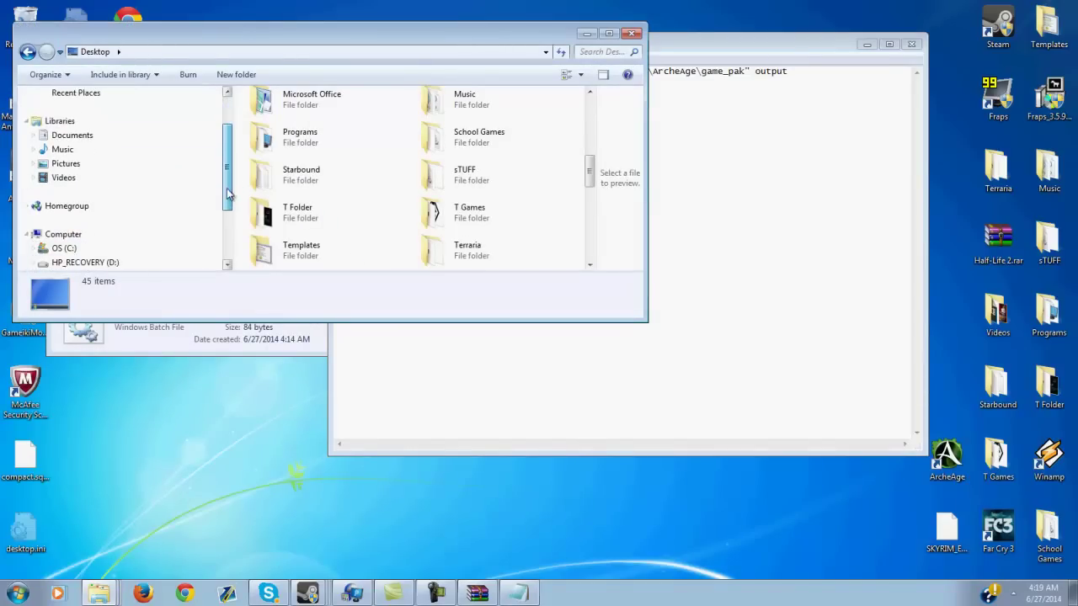
left_click(104, 235)
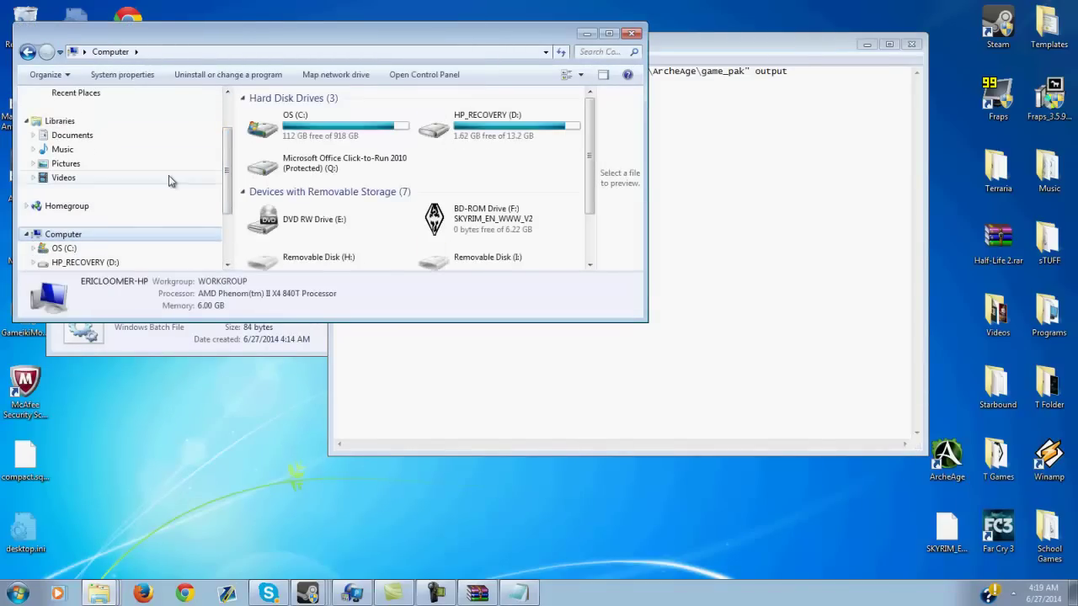
double_click(325, 135)
left_click(332, 170)
type("gmod")
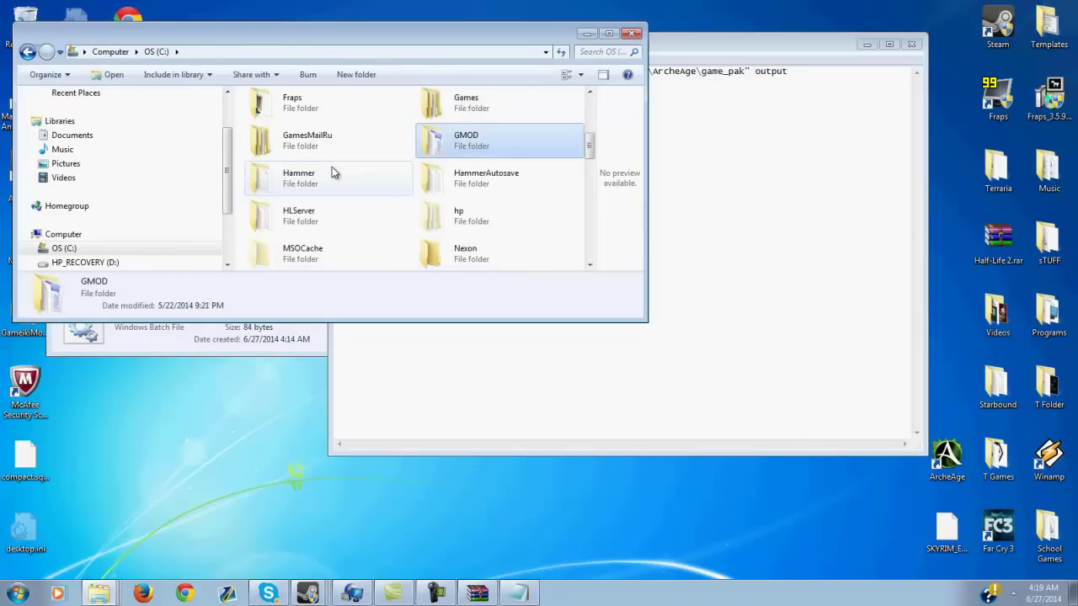
key("Left")
key("Up")
key("Down")
key("Return")
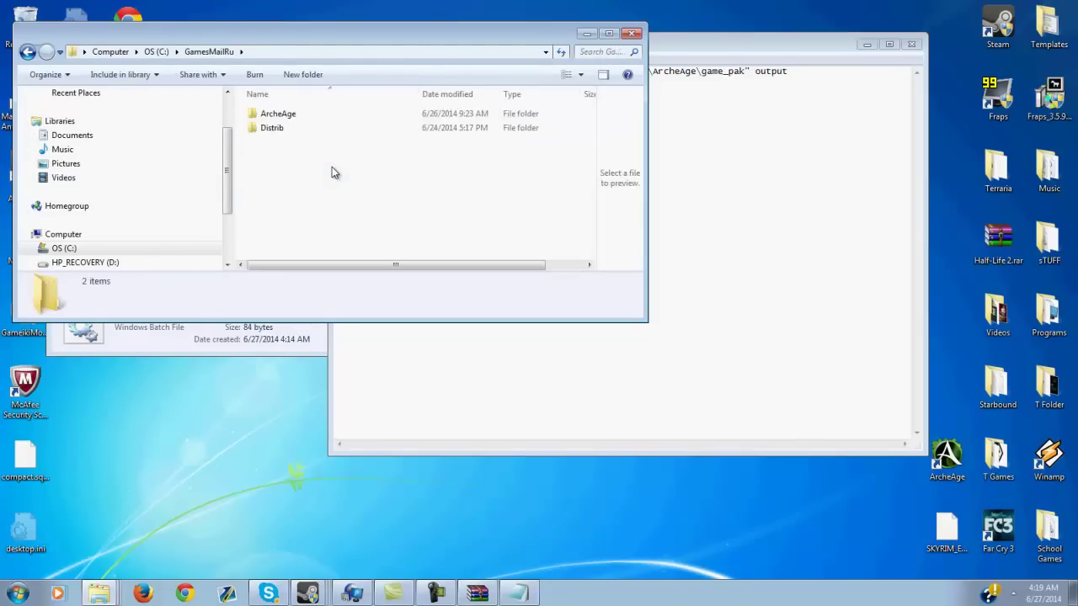
double_click(306, 115)
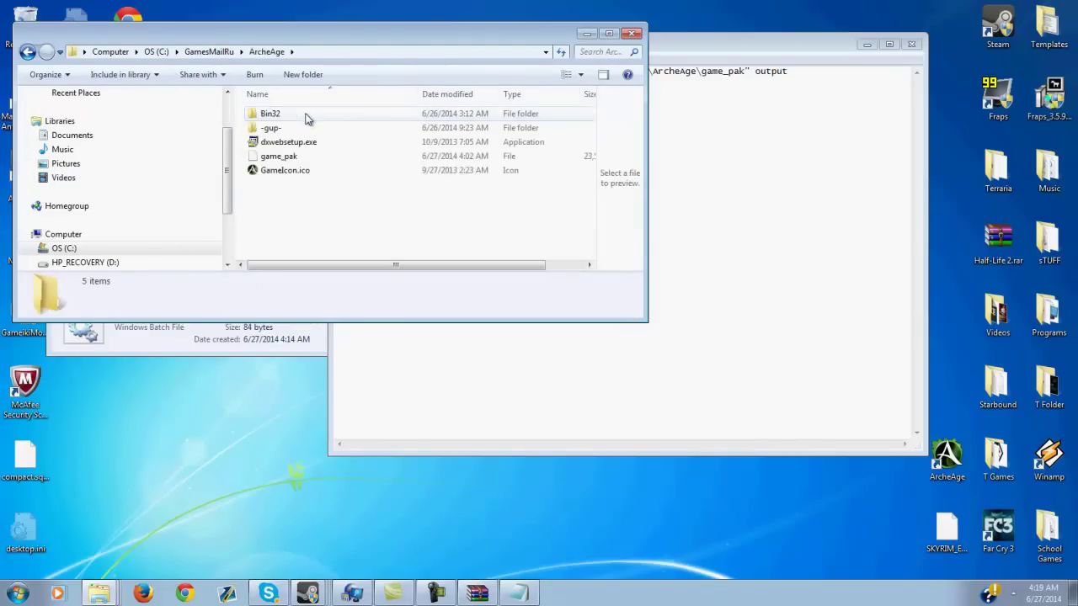
Compare the game_pak path in patch.bat with the ArcheAge folder's location and close the batch file.
left_click_drag(749, 44, 845, 29)
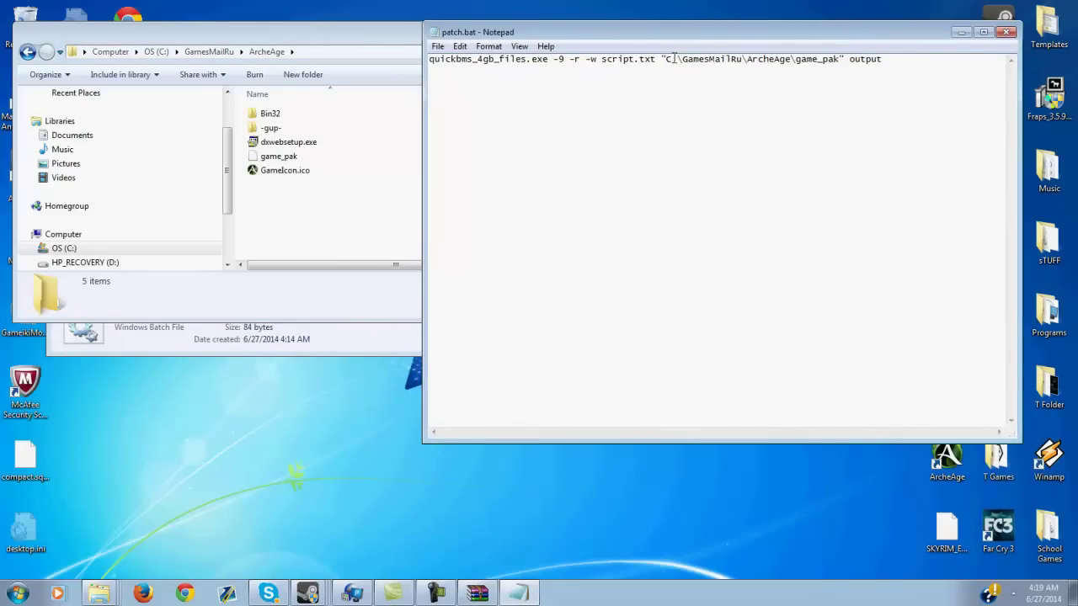
mouse_move(332, 34)
left_mouse_down()
mouse_move(316, 45)
mouse_move(313, 35)
left_mouse_up()
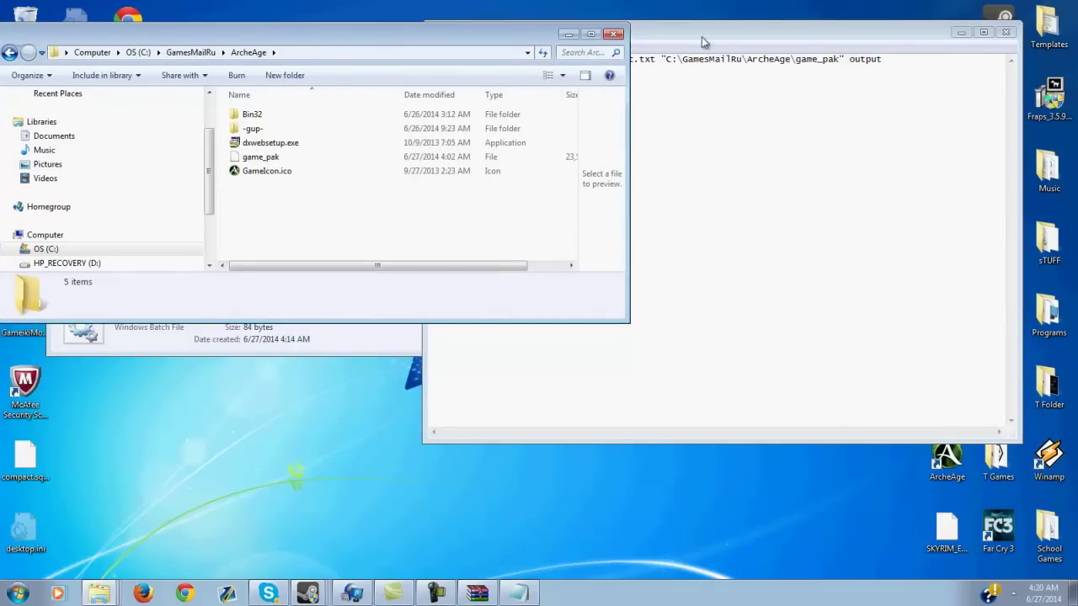
left_click(1005, 32)
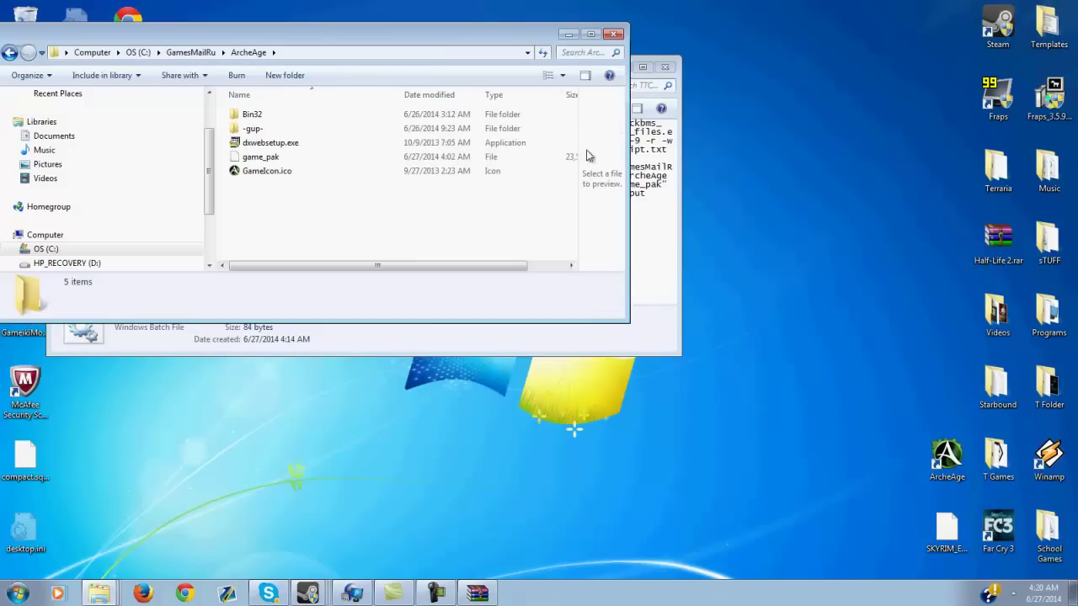
Run patch.bat in the TTC_Klor folder, wait for the file import to finish, and close the console and the folder.
left_click_drag(657, 354, 657, 361)
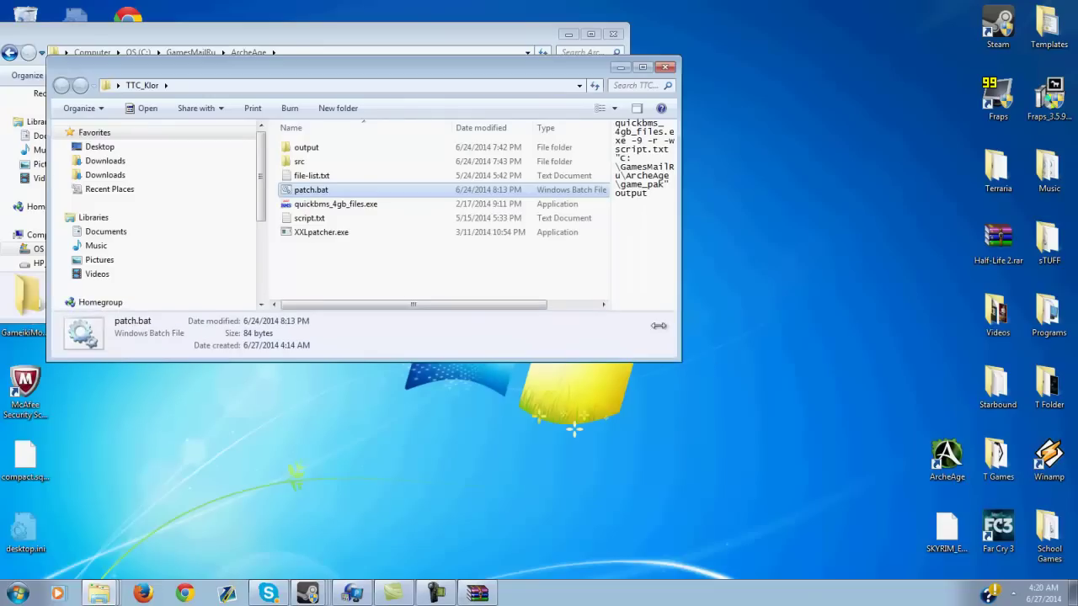
double_click(363, 192)
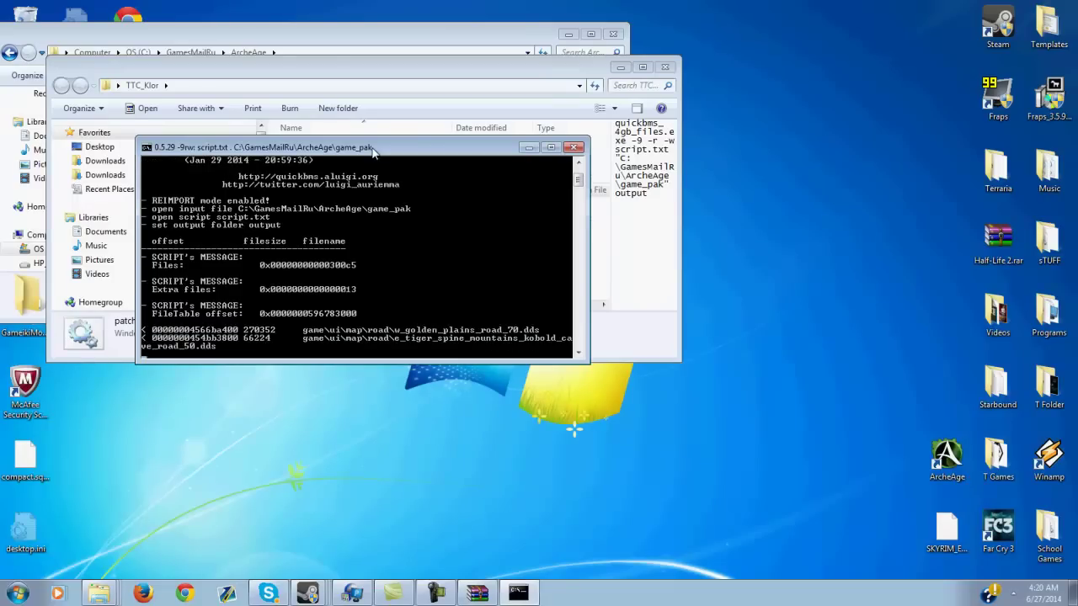
left_click_drag(373, 149, 507, 94)
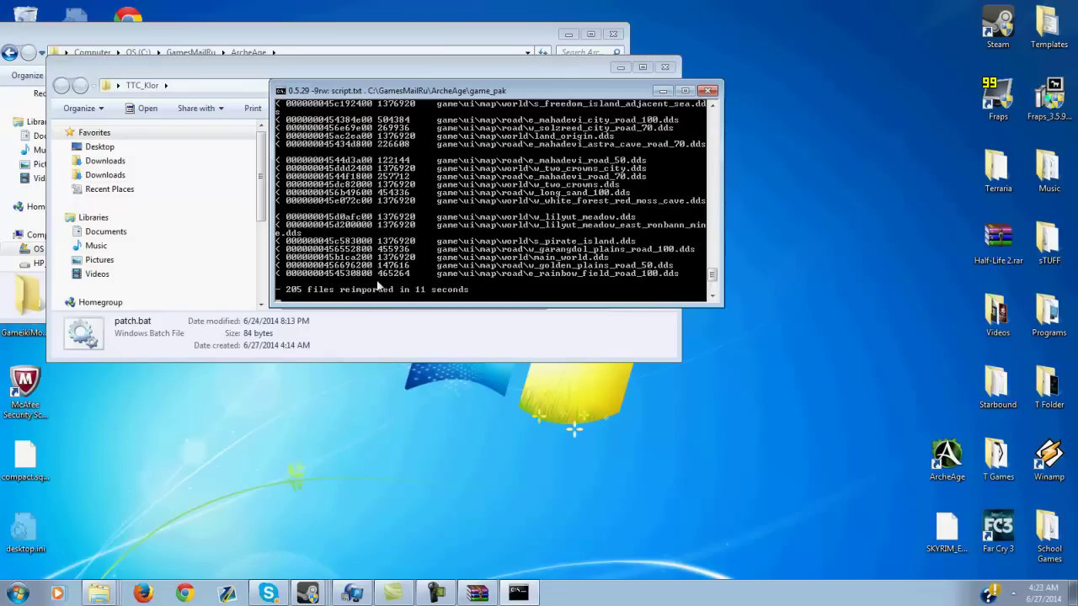
left_click(707, 90)
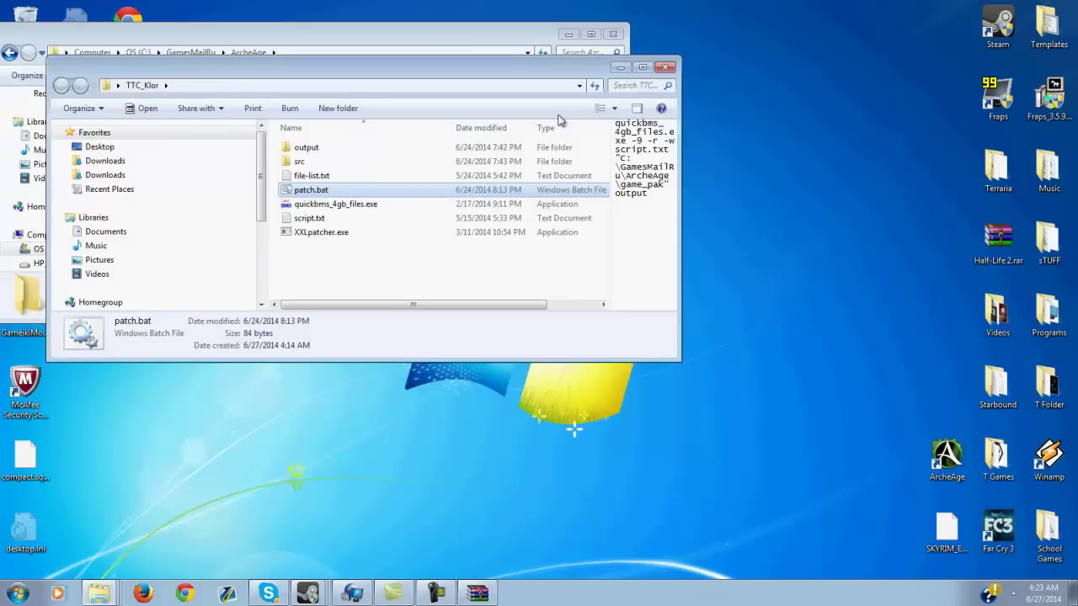
left_click(665, 67)
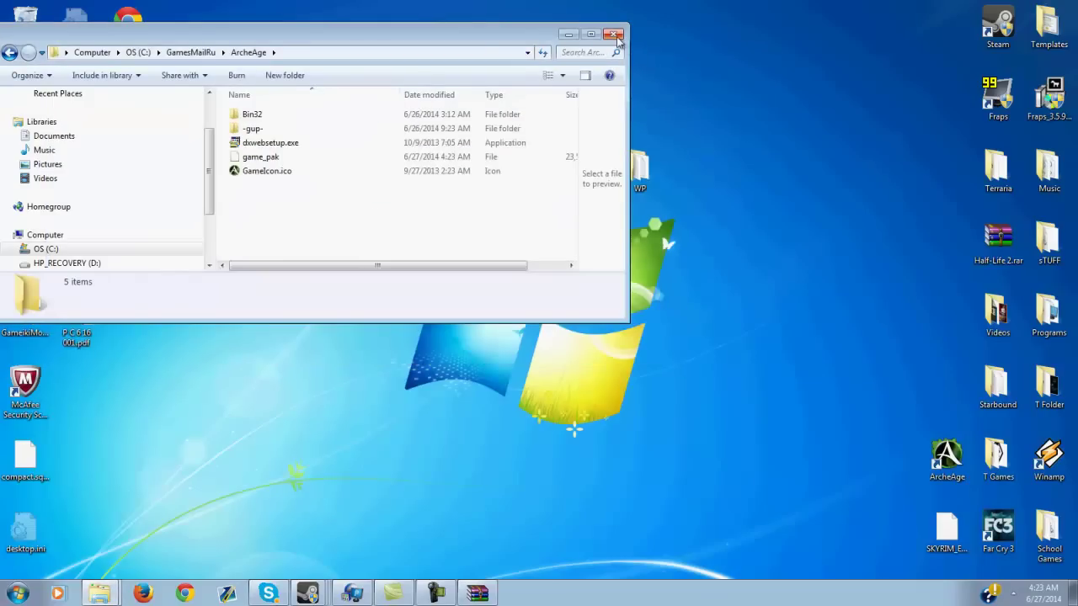
Copy the game folder path C:\GamesMailRu\ArcheAge from the open Explorer window and close that window.
left_click_drag(496, 36, 547, 242)
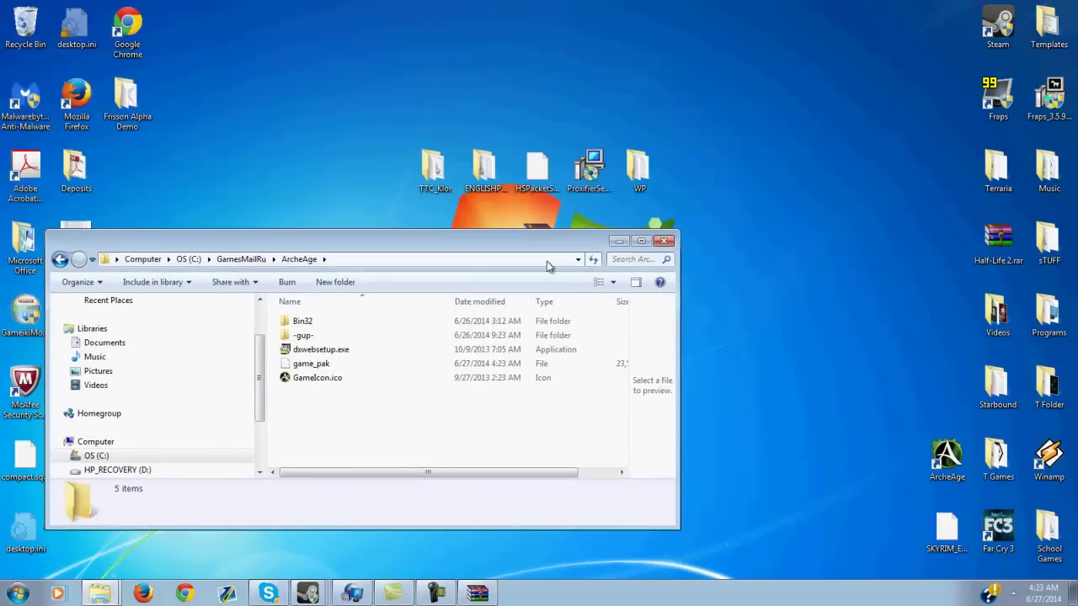
left_click(441, 259)
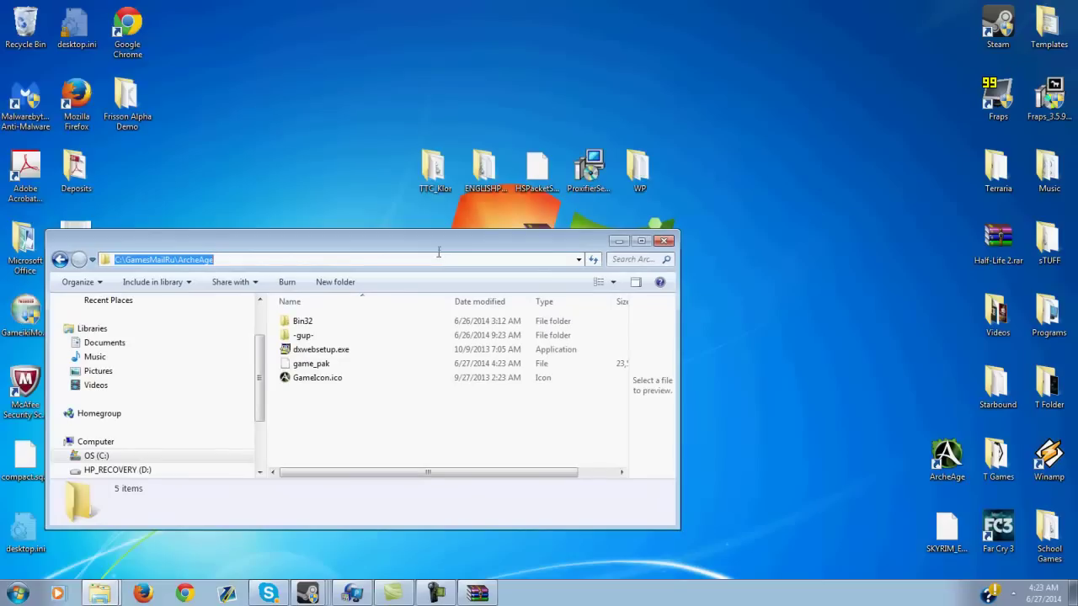
right_click(204, 250)
right_click(184, 260)
right_click(185, 263)
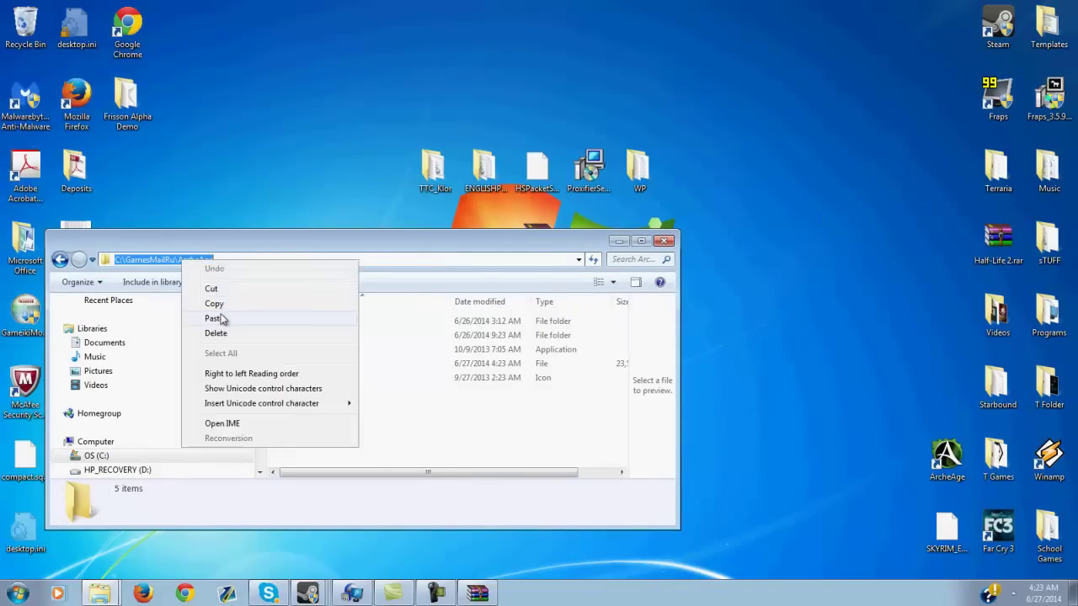
left_click(215, 304)
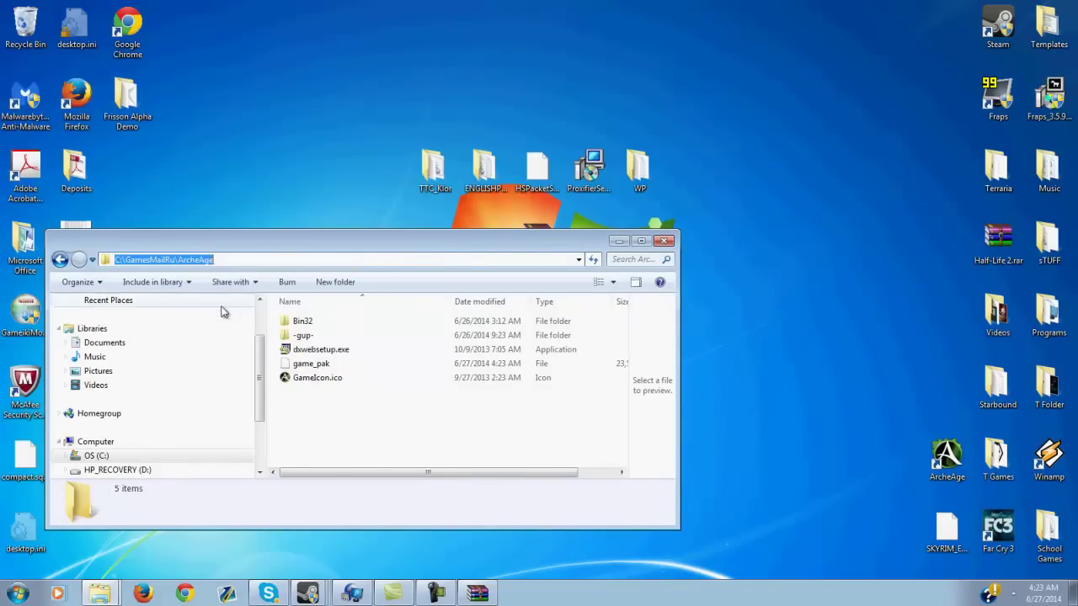
left_click(665, 241)
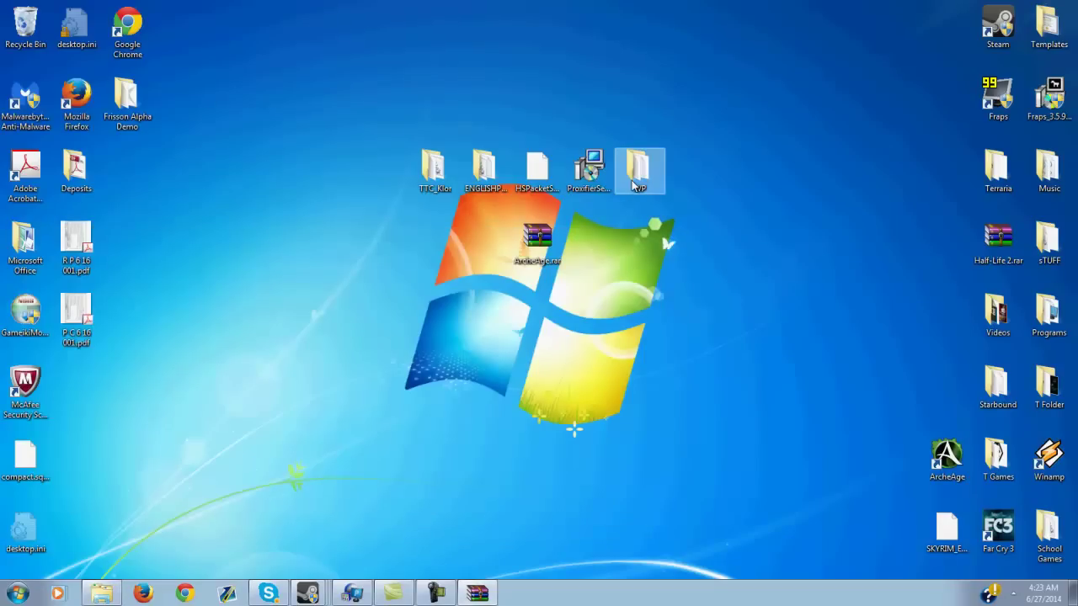
Open the ENGLISHPATCH folder on the desktop and open its patch.bat for editing in Notepad.
double_click(492, 168)
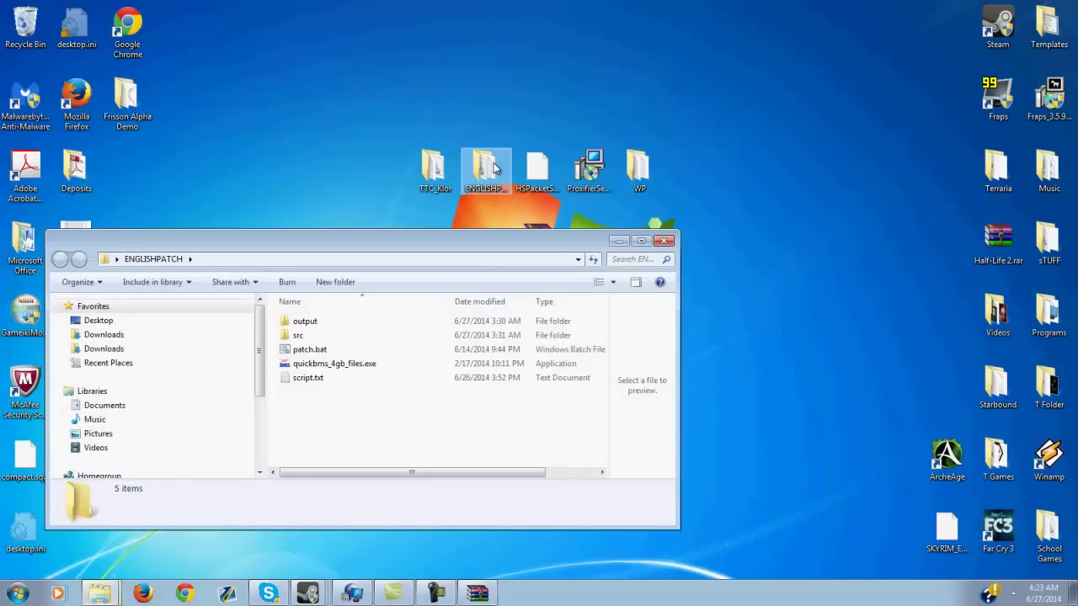
double_click(328, 352)
right_click(330, 352)
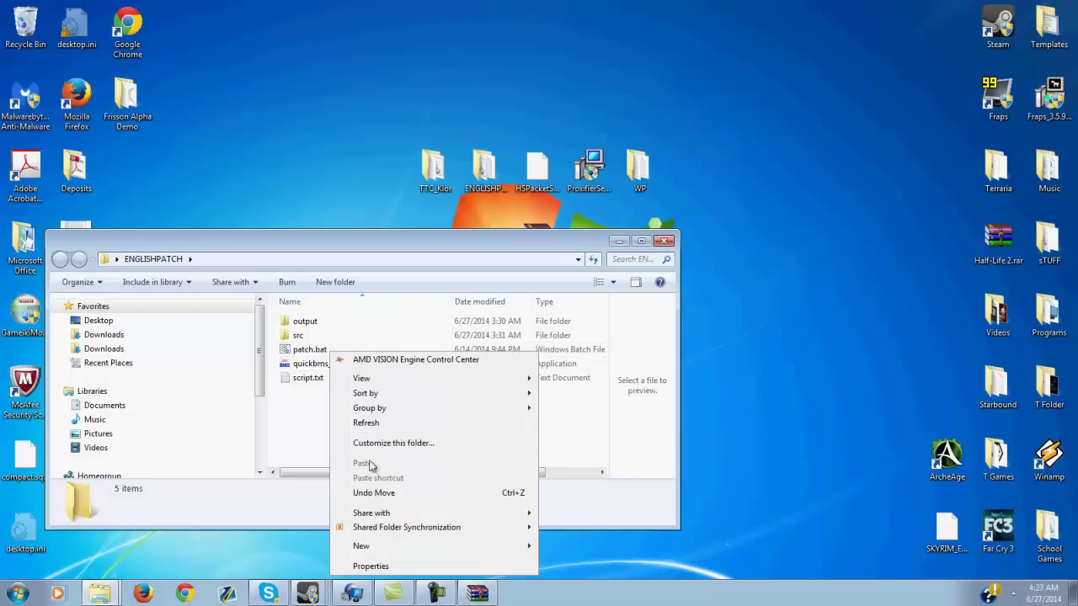
right_click(305, 352)
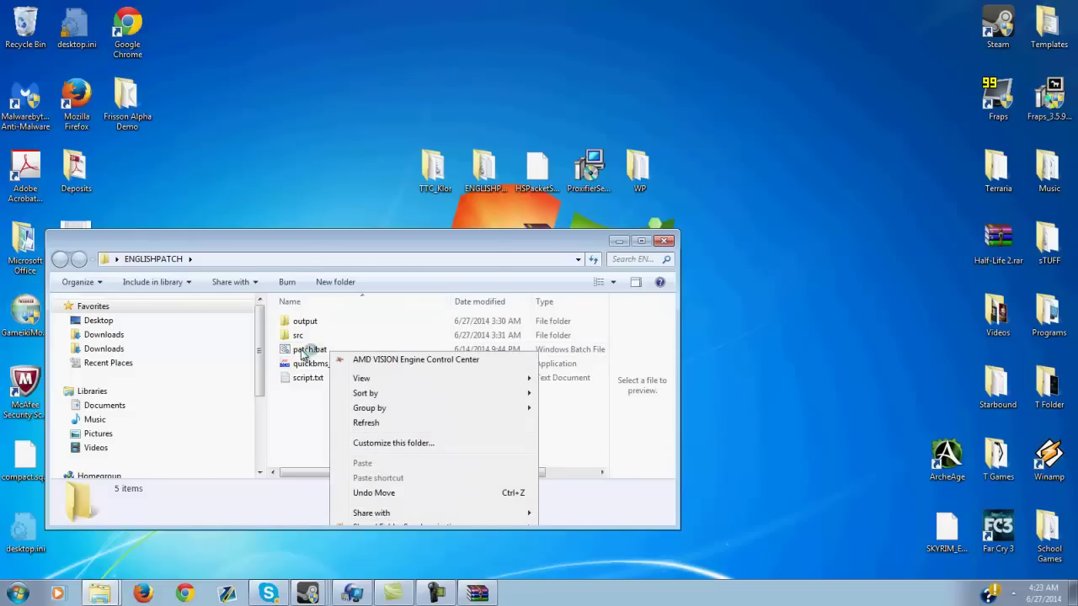
left_click(331, 220)
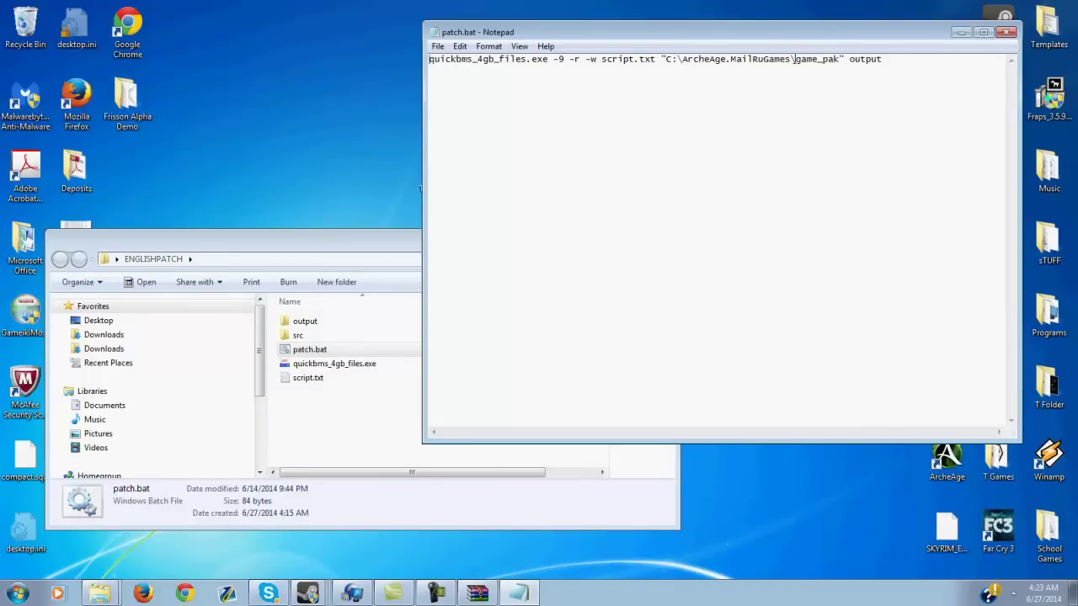
Replace the folder path before game_pak in patch.bat with the copied C:\GamesMailRu\ArcheAge, then save and close the file.
left_click_drag(791, 59, 668, 55)
key("ctrl+v")
left_click(1006, 31)
left_click(514, 308)
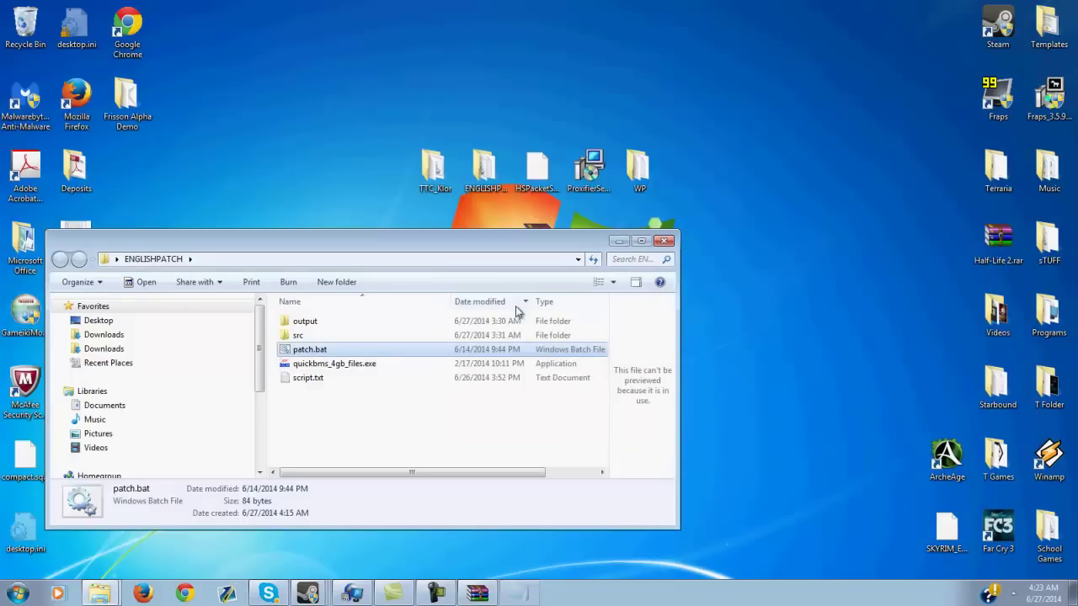
Run patch.bat in the ENGLISHPATCH folder, wait for the import to finish, and close the console and the folder.
double_click(351, 351)
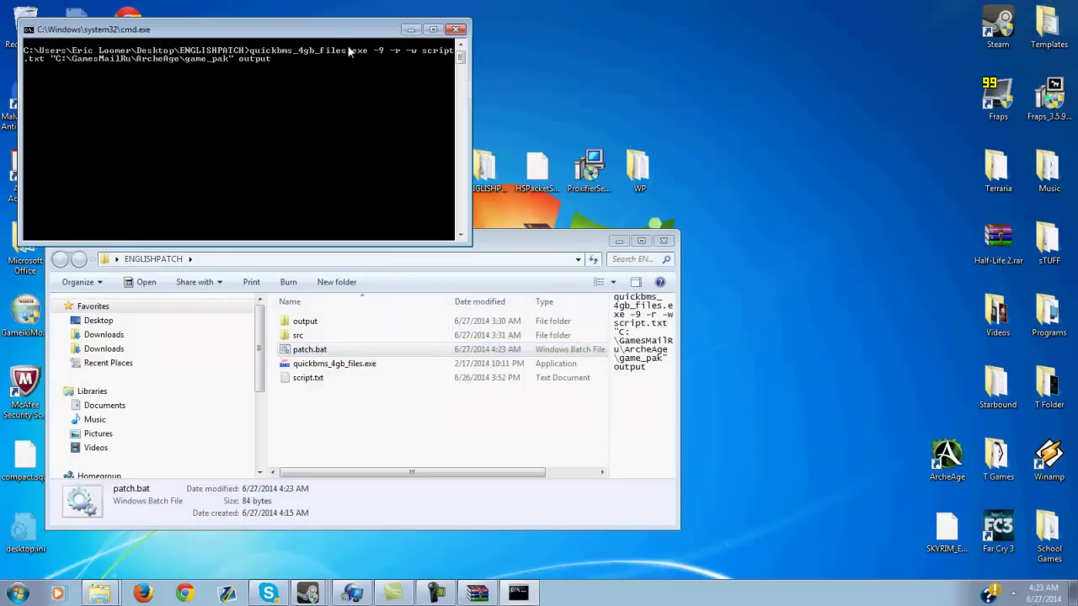
left_click_drag(322, 30, 513, 38)
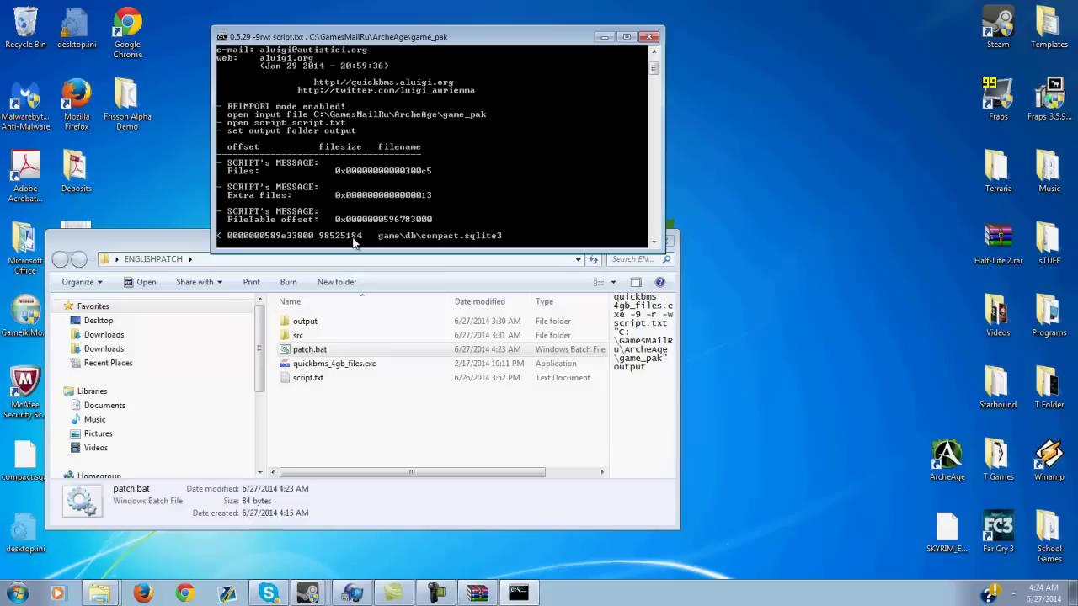
scroll(326, 220, "down", 1)
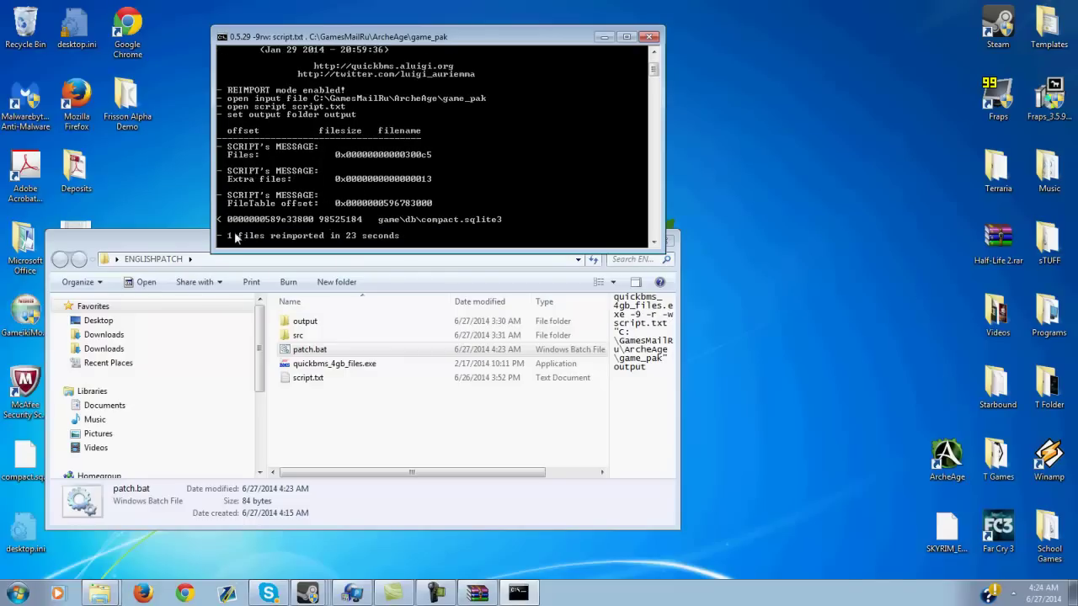
left_click(650, 37)
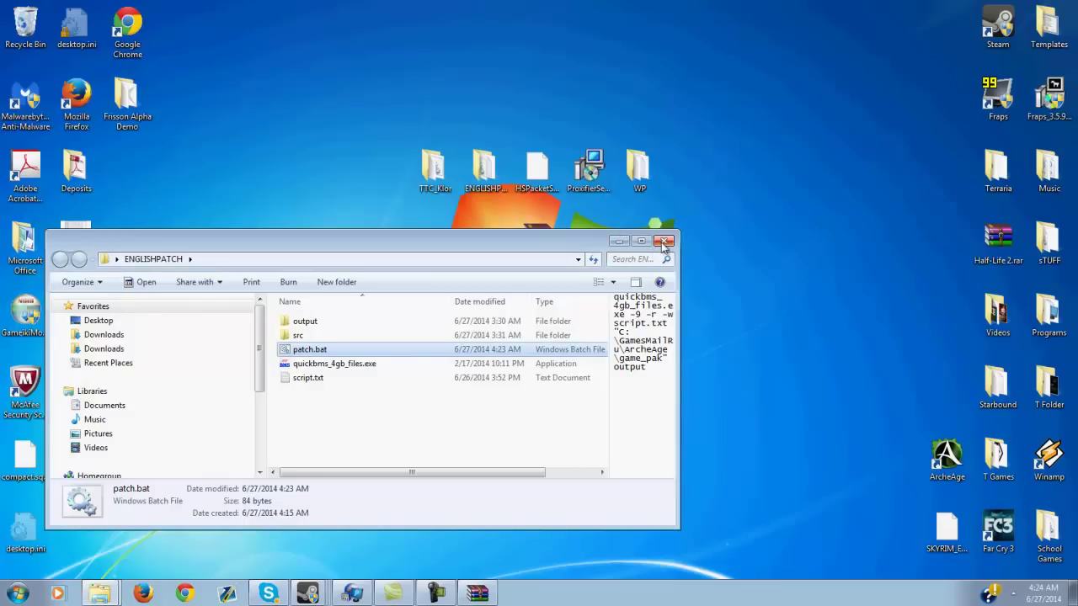
left_click(663, 242)
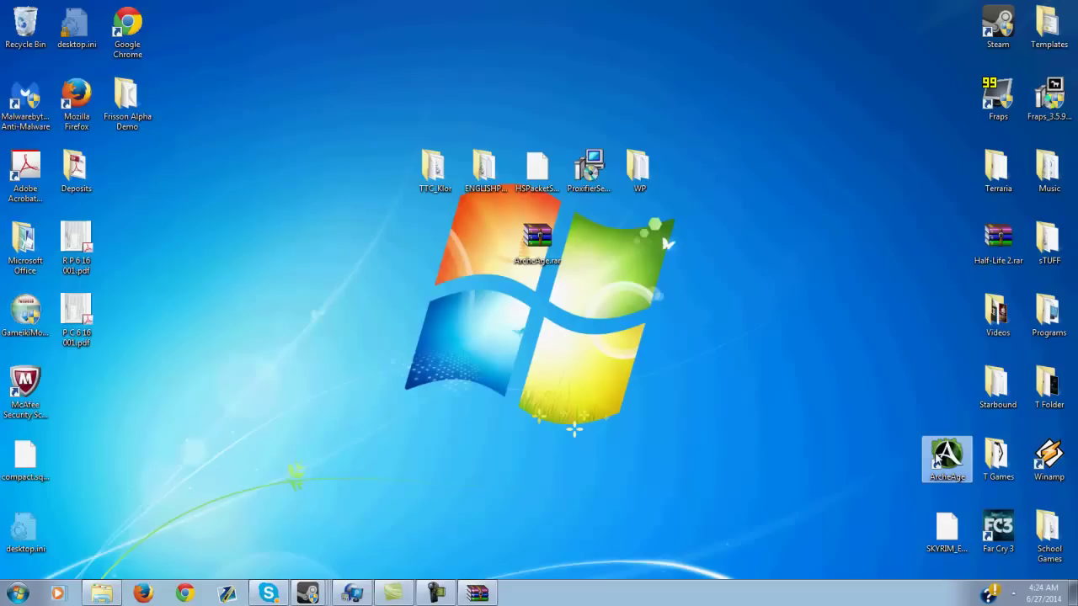
Launch ArcheAge from its desktop shortcut.
double_click(935, 459)
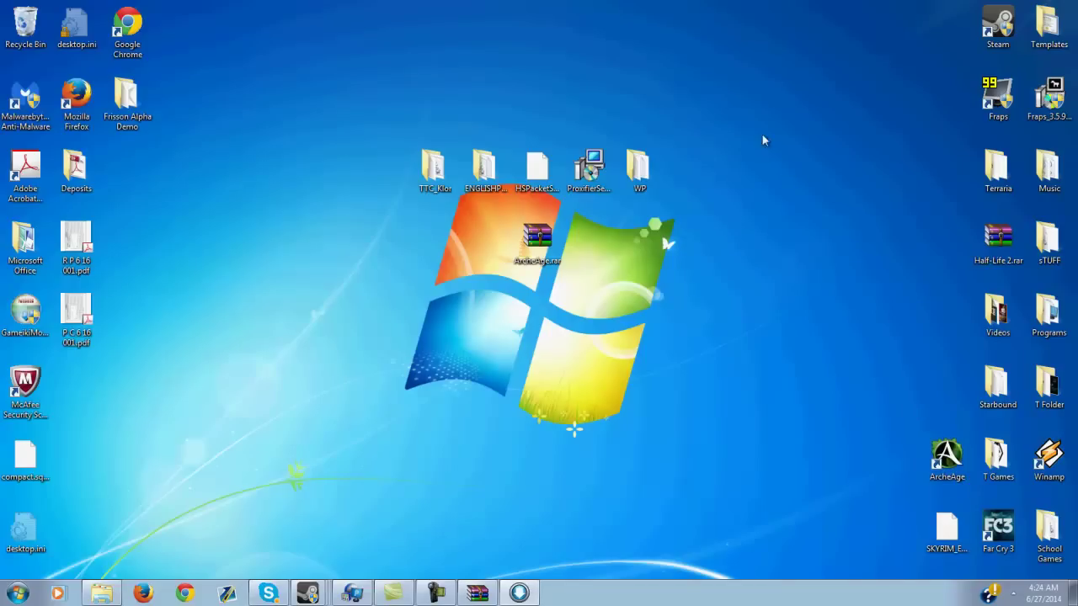